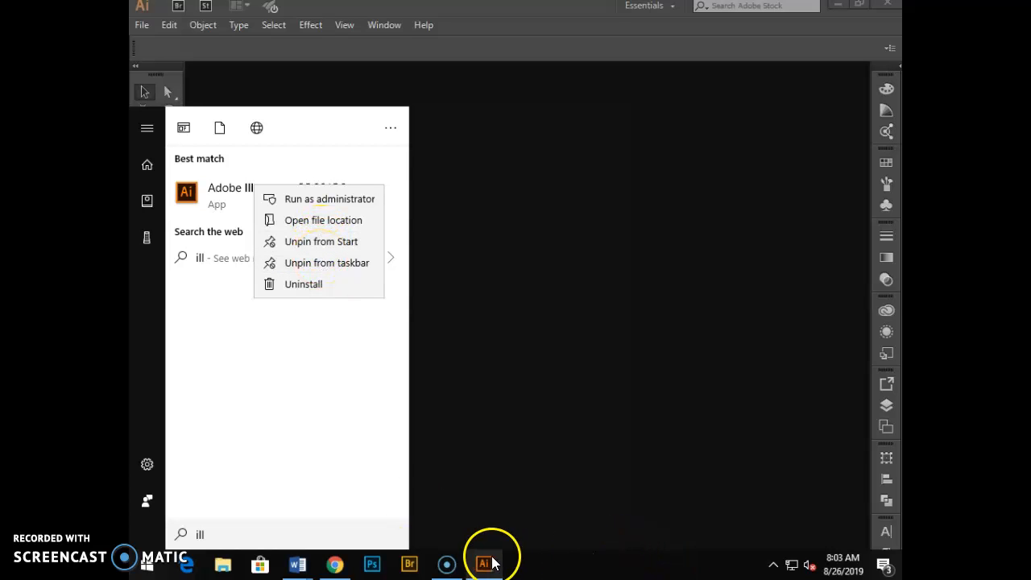
Switch to Adobe Illustrator and open the settings for a new document
{"action": "mouse_move", "coordinate": [490, 560]}
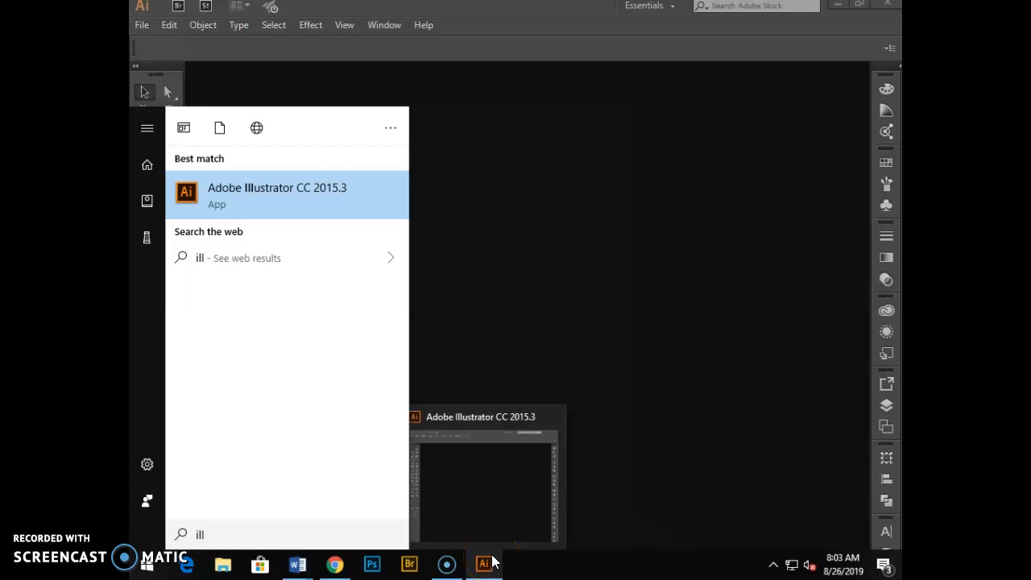
{"action": "left_click", "coordinate": [600, 137]}
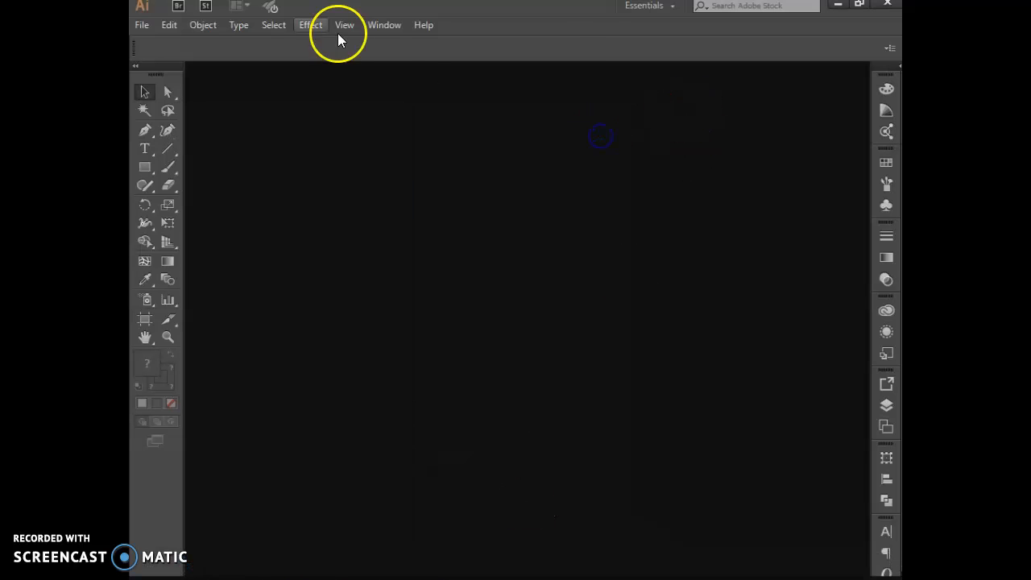
{"action": "left_click", "coordinate": [145, 26]}
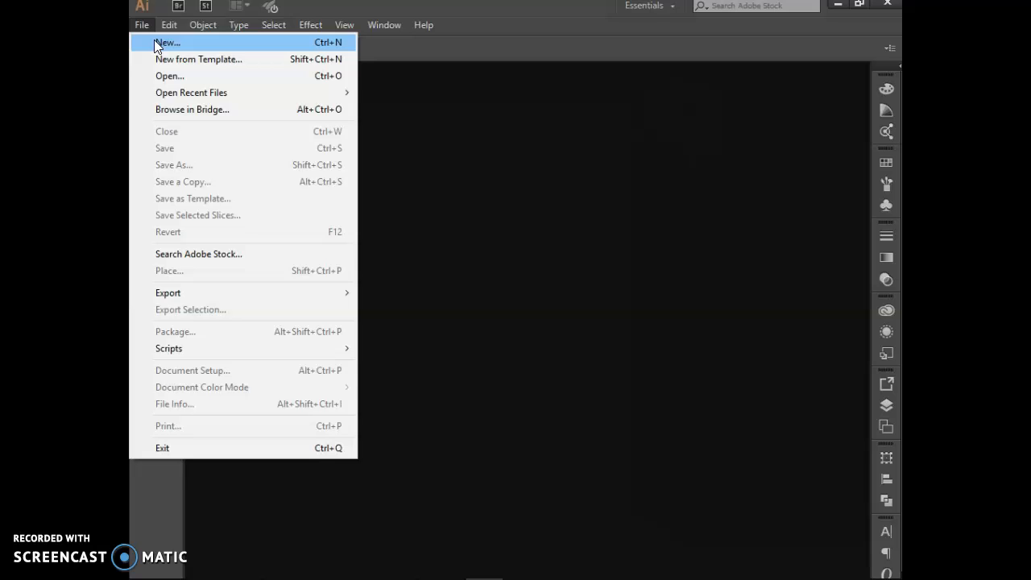
{"action": "left_click", "coordinate": [171, 74]}
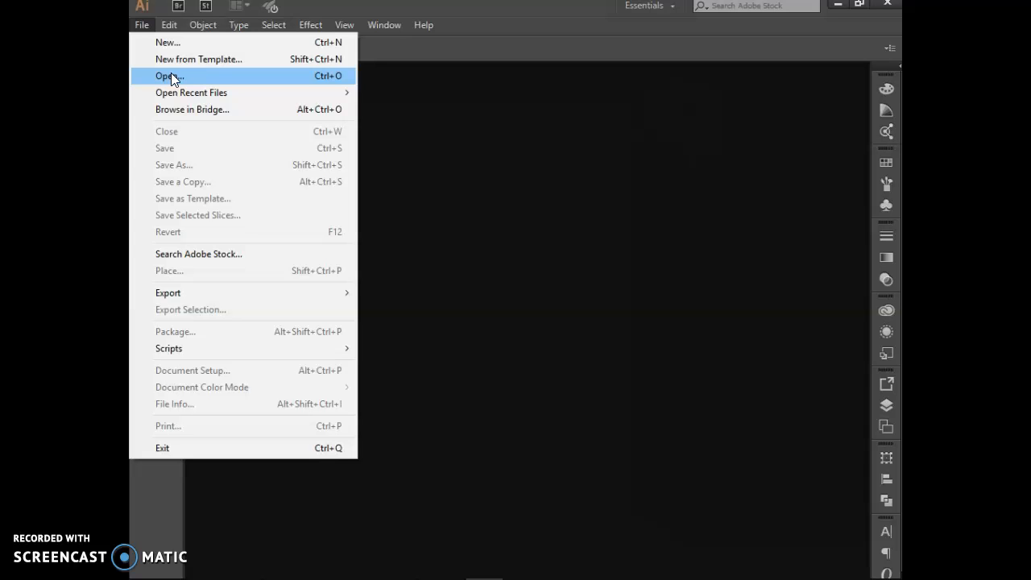
{"action": "left_click", "coordinate": [186, 91]}
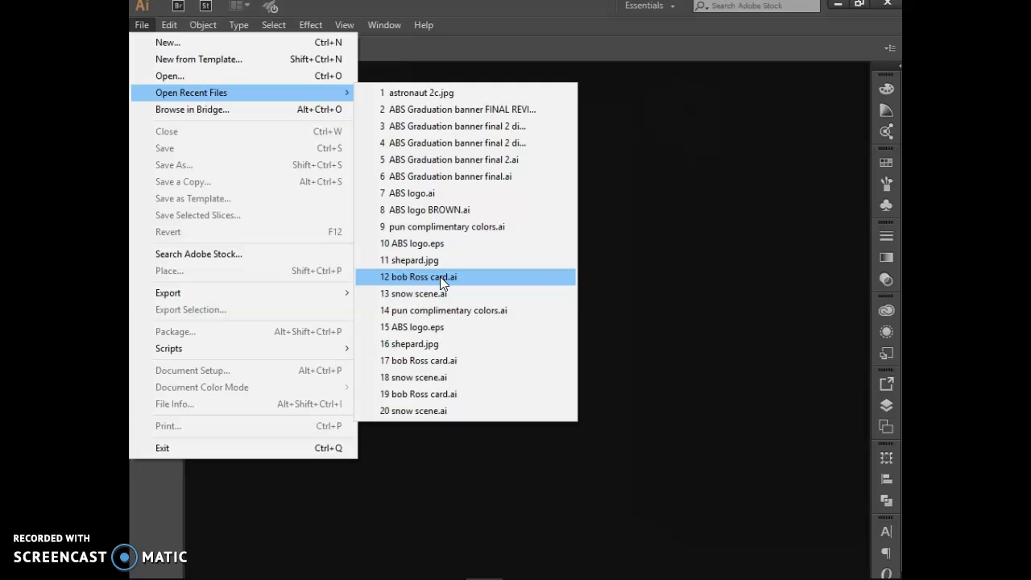
{"action": "left_click", "coordinate": [425, 95]}
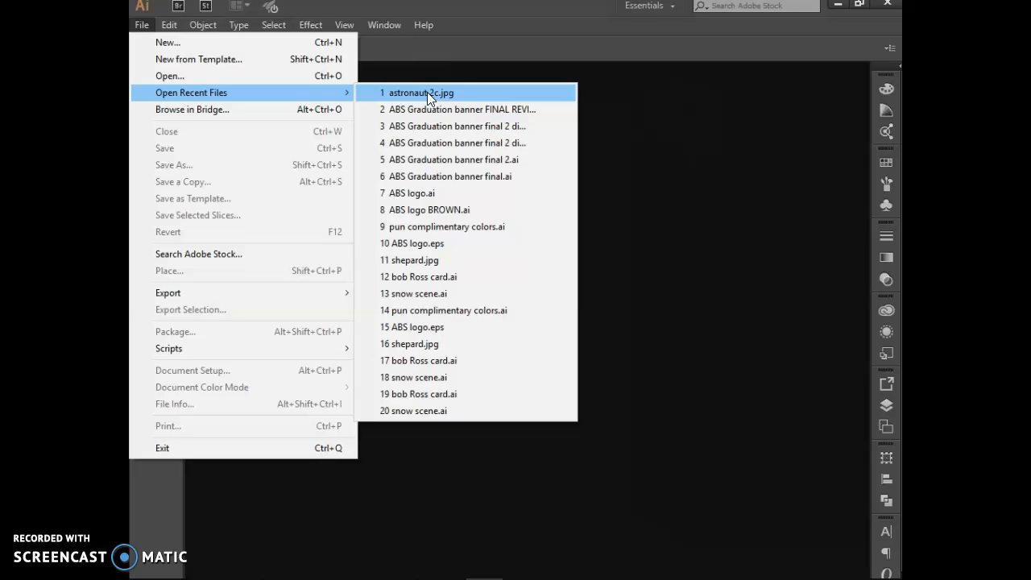
{"action": "left_click", "coordinate": [168, 42]}
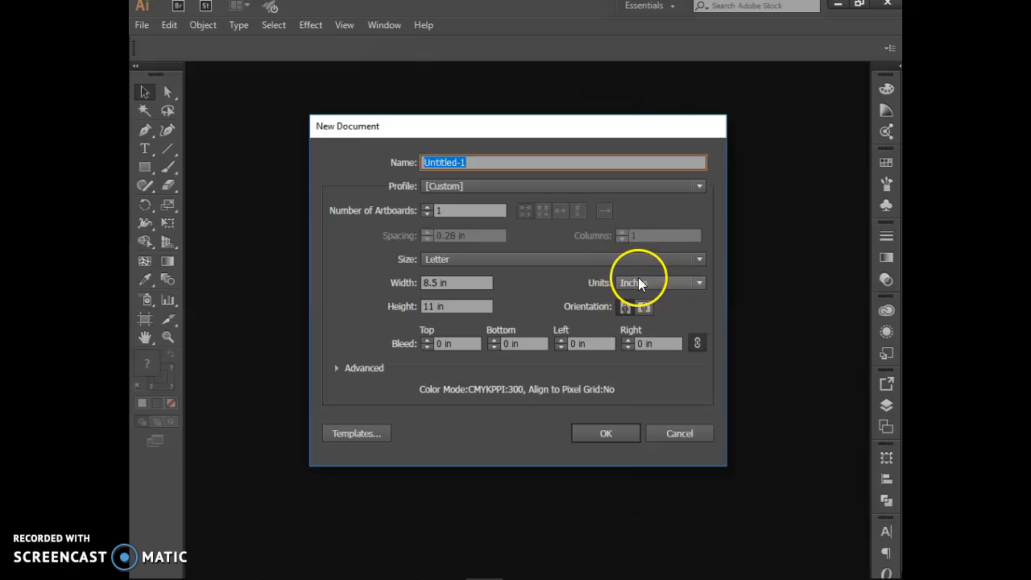
Create a Letter-size portrait document, 8.5 by 11 in, with inches as the units
{"action": "left_click", "coordinate": [638, 281]}
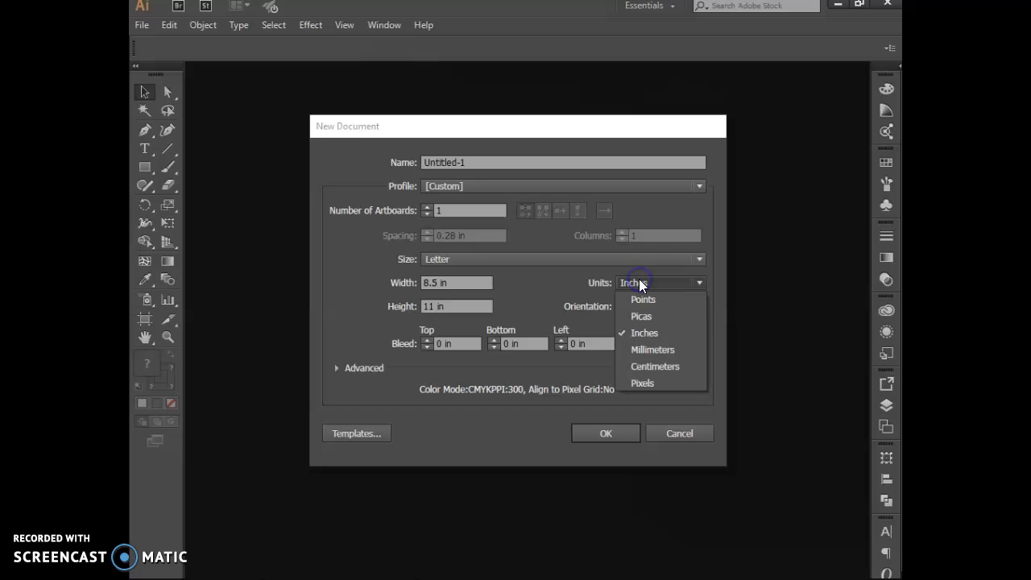
{"action": "left_click", "coordinate": [654, 333]}
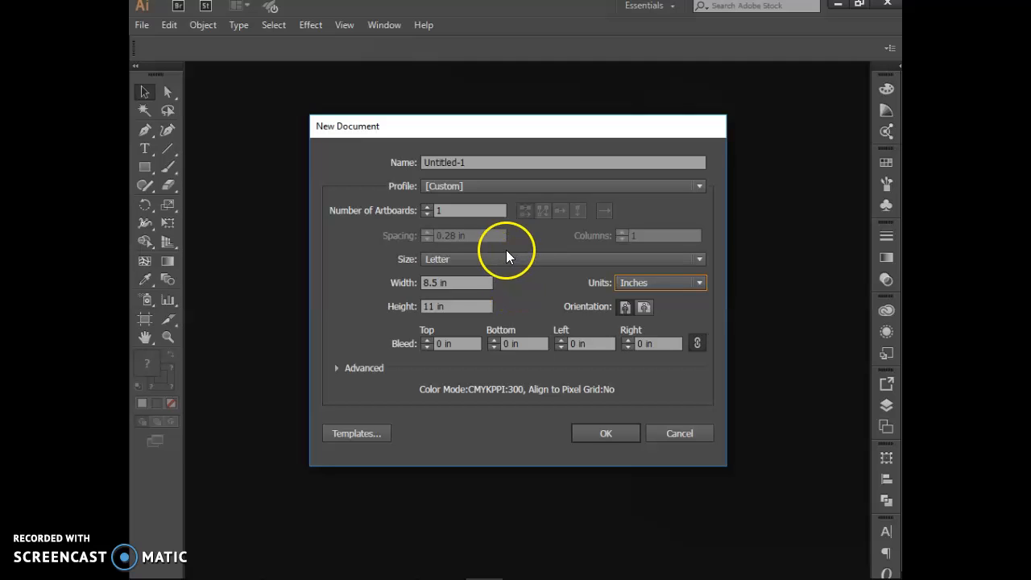
{"action": "left_click", "coordinate": [470, 256]}
{"action": "left_click", "coordinate": [467, 297]}
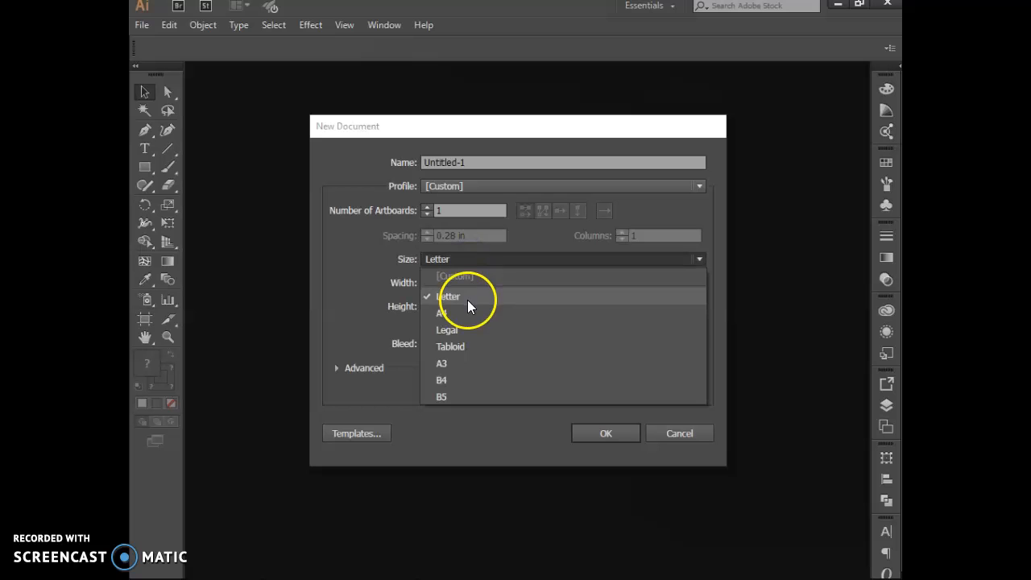
{"action": "left_click", "coordinate": [451, 268]}
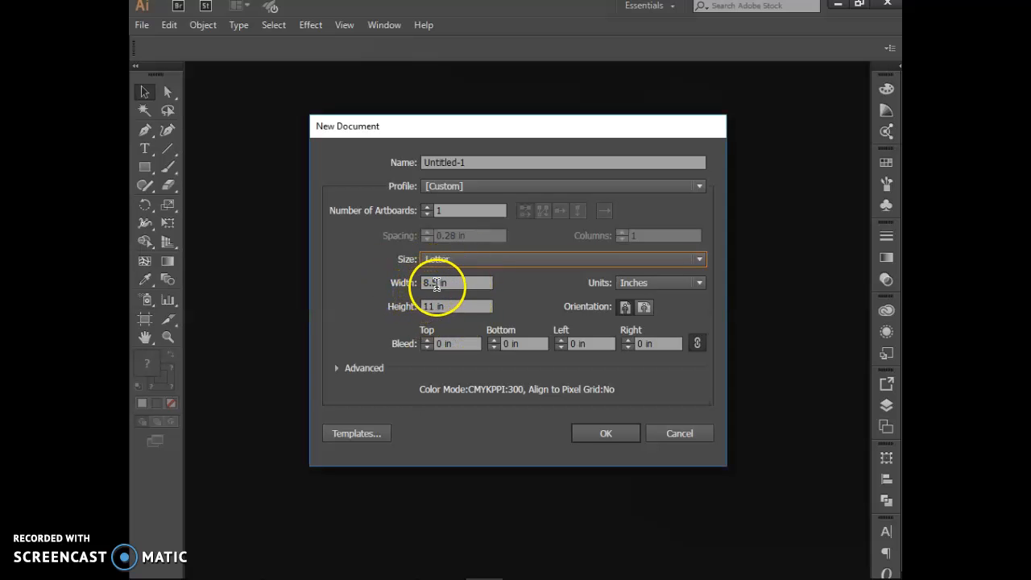
{"action": "left_click", "coordinate": [605, 433]}
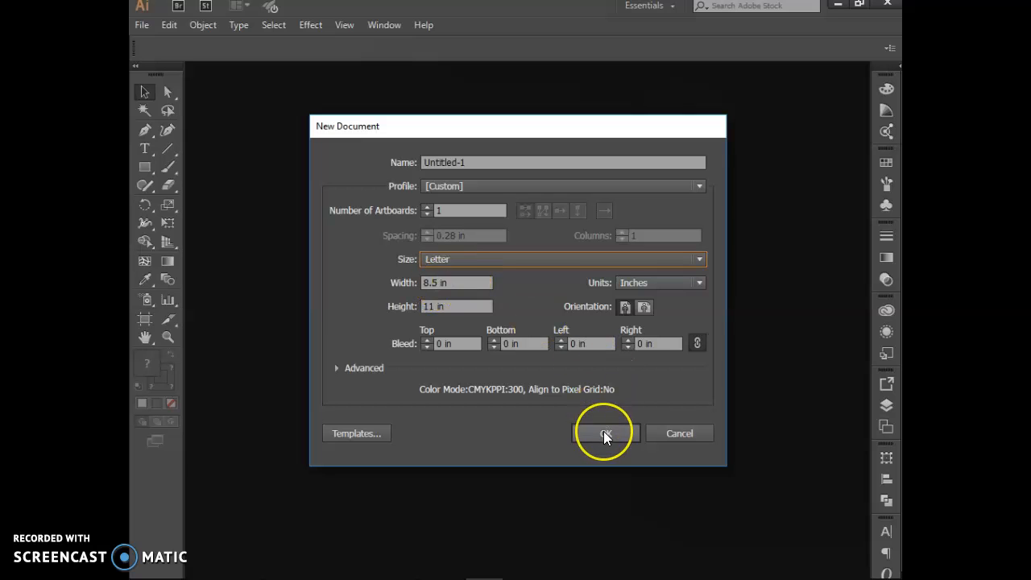
{"action": "left_click", "coordinate": [425, 153]}
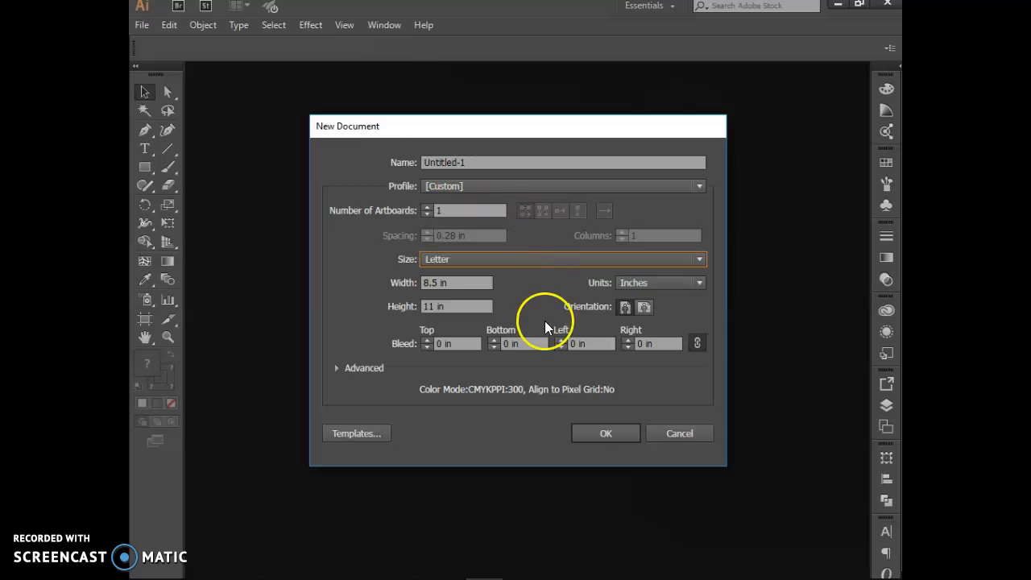
{"action": "left_click", "coordinate": [632, 432]}
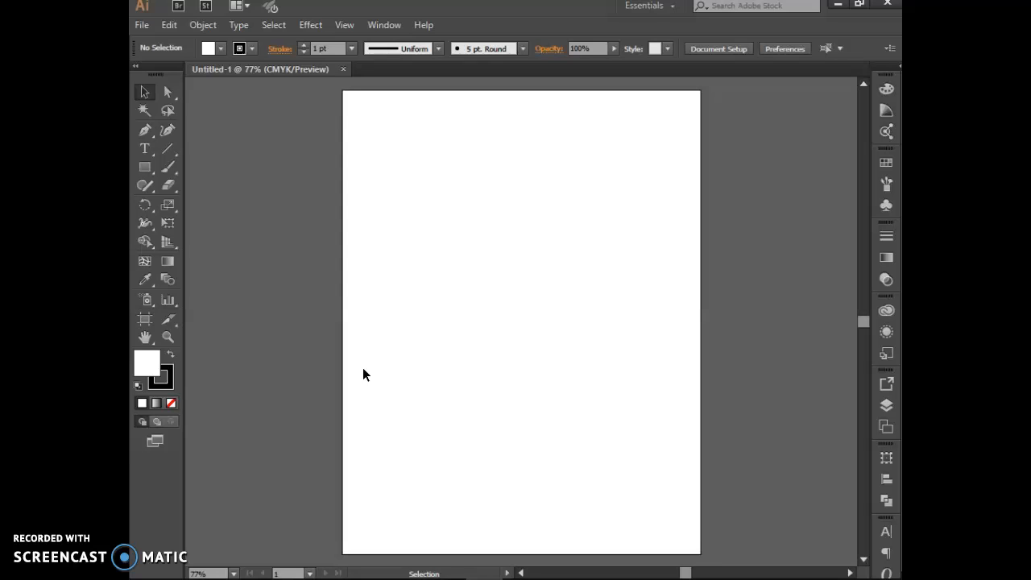
Zoom the page in to 150% and out to 25%, and fit the artboard back into the window
{"action": "key", "text": "a"}
{"action": "key", "text": "ctrl+equal"}
{"action": "key", "text": "ctrl+equal"}
{"action": "key", "text": "ctrl+equal"}
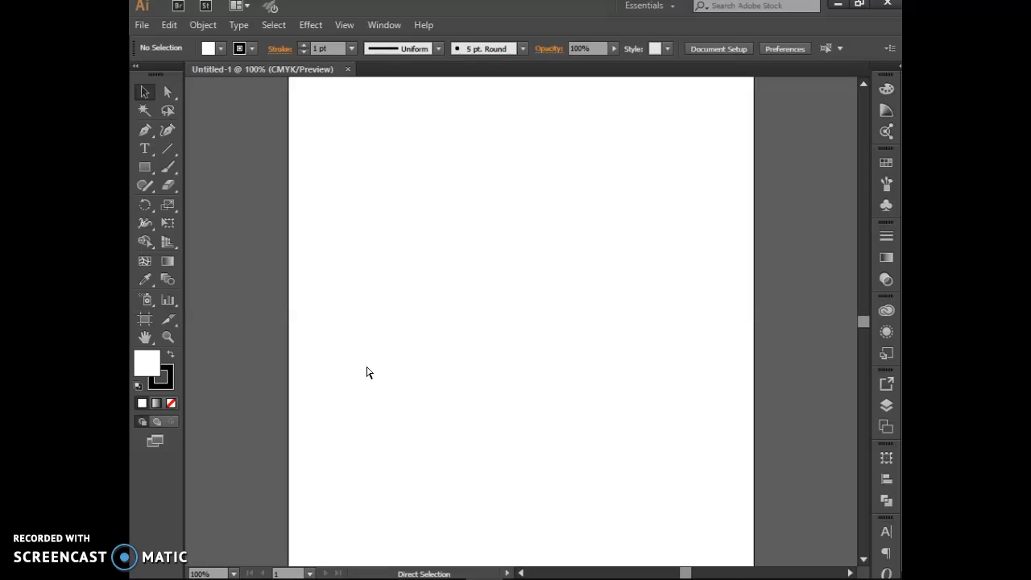
{"action": "key", "text": "ctrl+minus"}
{"action": "key", "text": "ctrl+minus"}
{"action": "key", "text": "ctrl+minus"}
{"action": "key", "text": "ctrl+minus"}
{"action": "key", "text": "ctrl+minus"}
{"action": "key", "text": "ctrl+minus"}
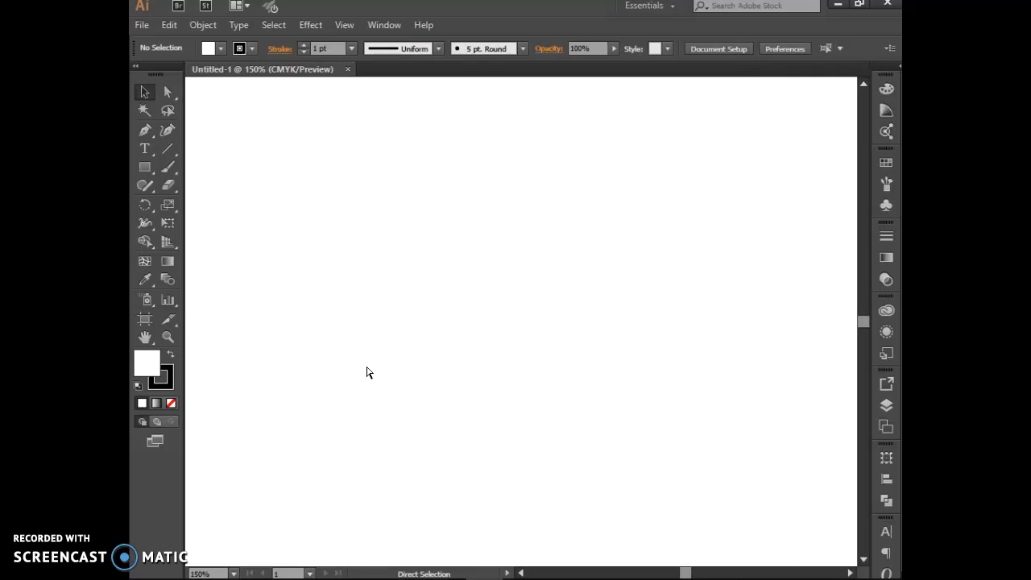
{"action": "key", "text": "ctrl+minus"}
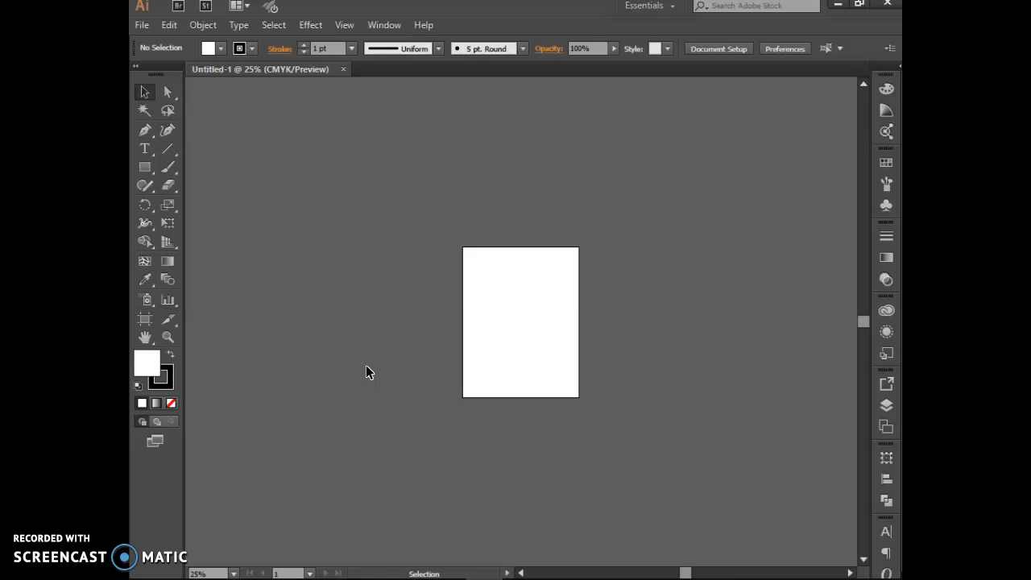
{"action": "key", "text": "ctrl+0"}
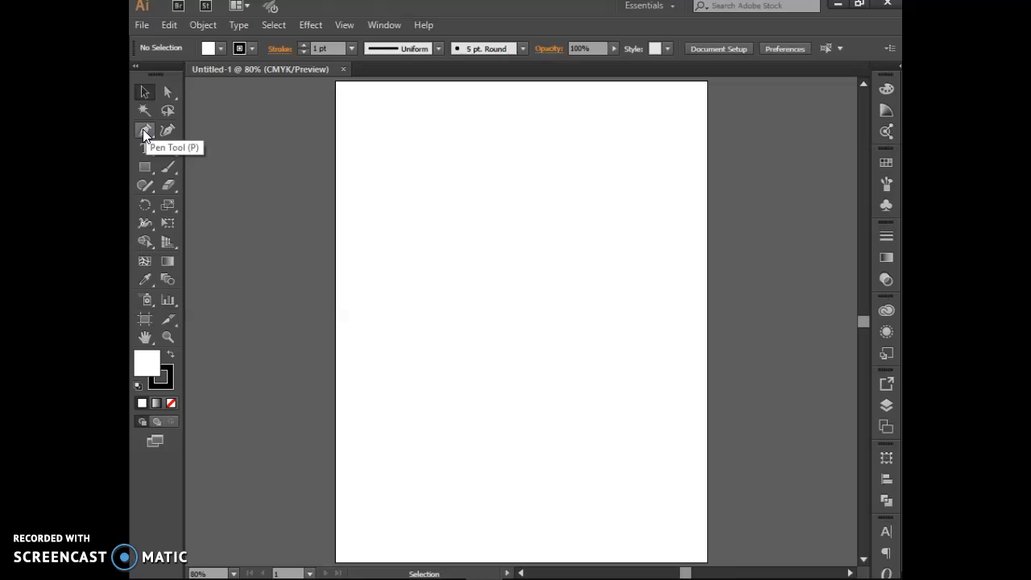
Draw a tall ellipse with the Ellipse tool in the upper-left part of the artboard
{"action": "left_click", "coordinate": [144, 173]}
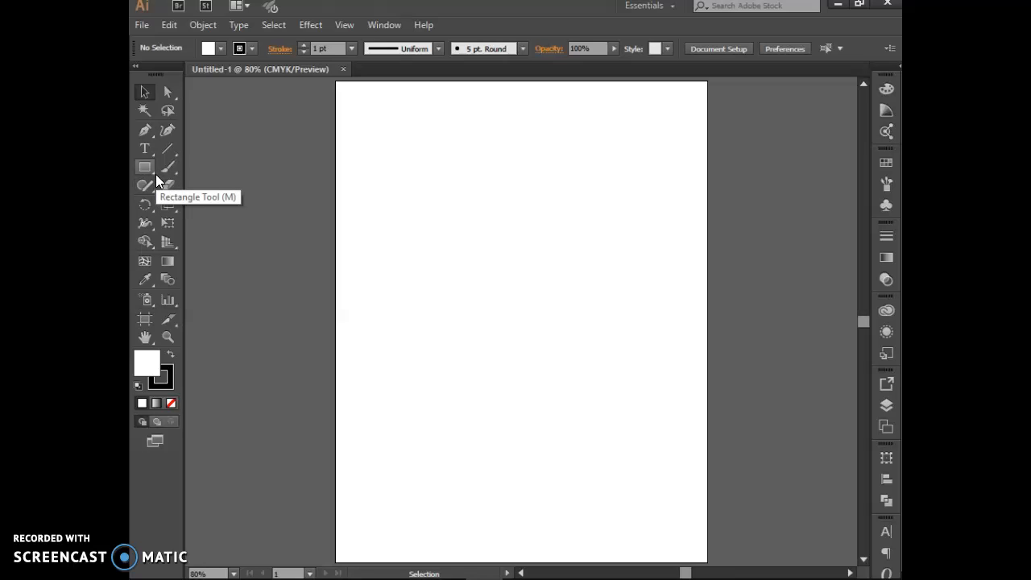
{"action": "left_click", "coordinate": [145, 168]}
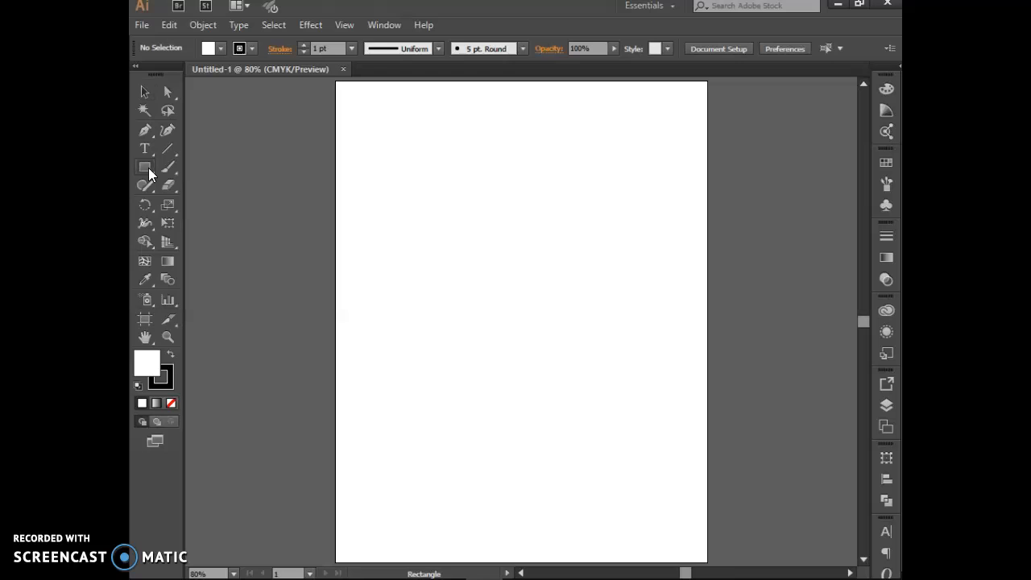
{"action": "left_click", "coordinate": [148, 169]}
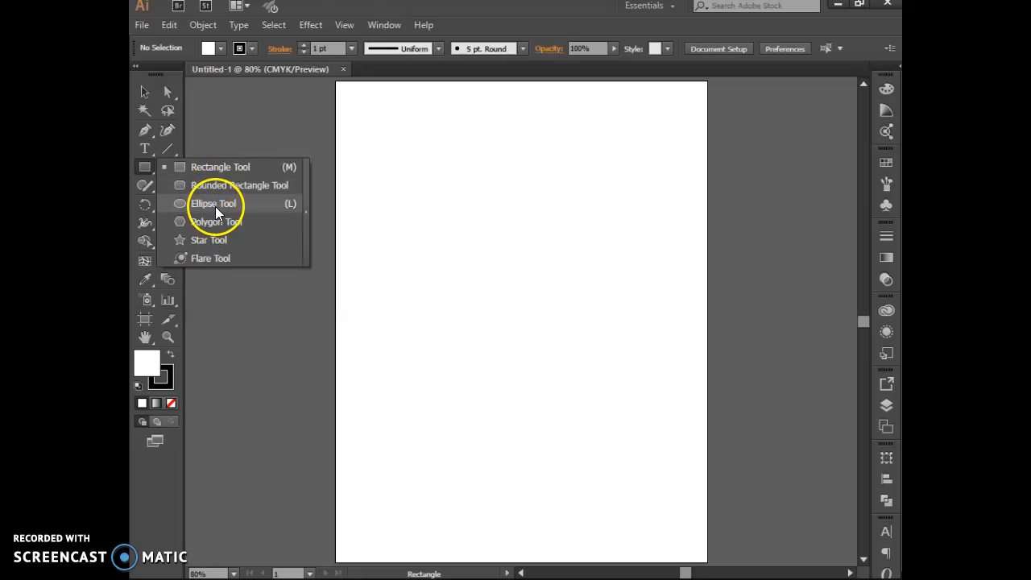
{"action": "left_click", "coordinate": [149, 168]}
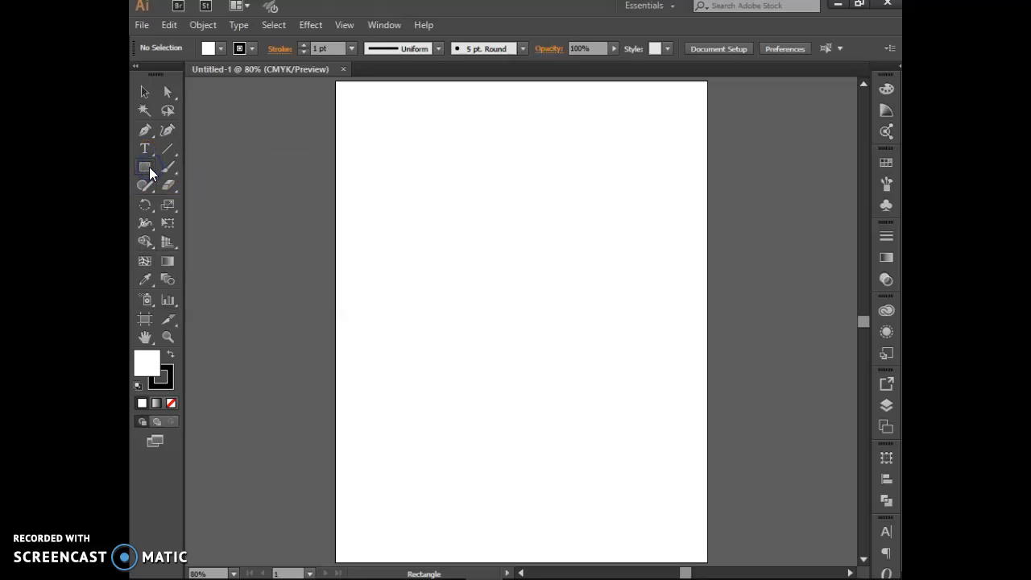
{"action": "left_click_drag", "start_coordinate": [149, 167], "coordinate": [189, 203]}
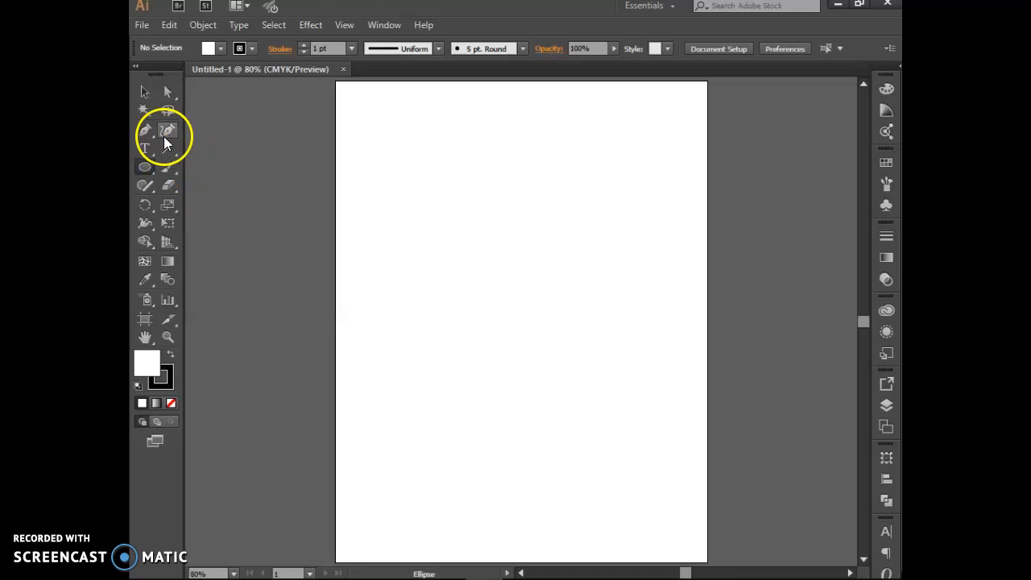
{"action": "left_click_drag", "start_coordinate": [400, 182], "coordinate": [488, 302]}
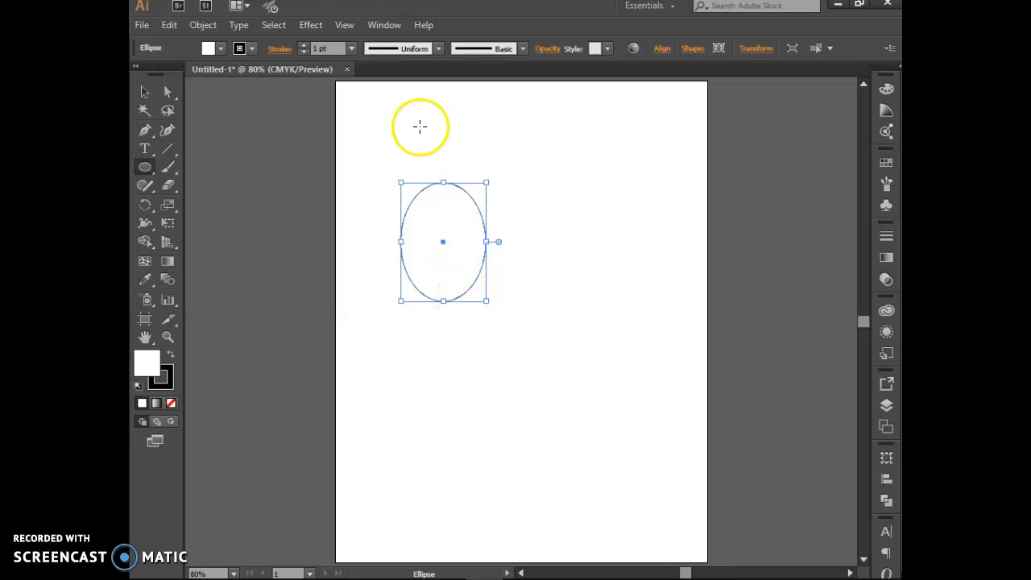
Deselect the ellipse and select it again with the Selection tool
{"action": "left_click", "coordinate": [144, 90]}
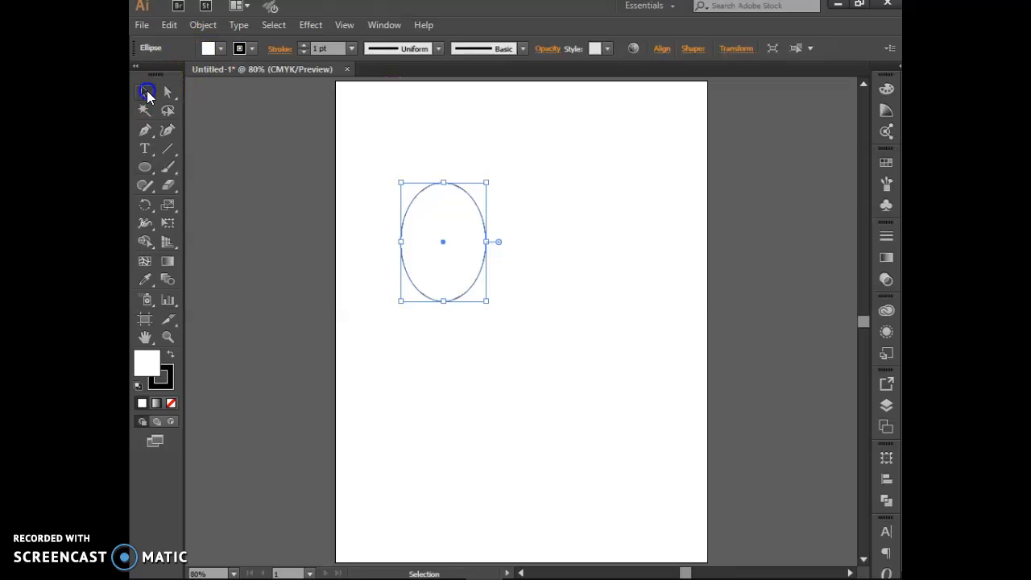
{"action": "left_click", "coordinate": [530, 289]}
{"action": "left_click", "coordinate": [475, 276]}
{"action": "left_click", "coordinate": [480, 216]}
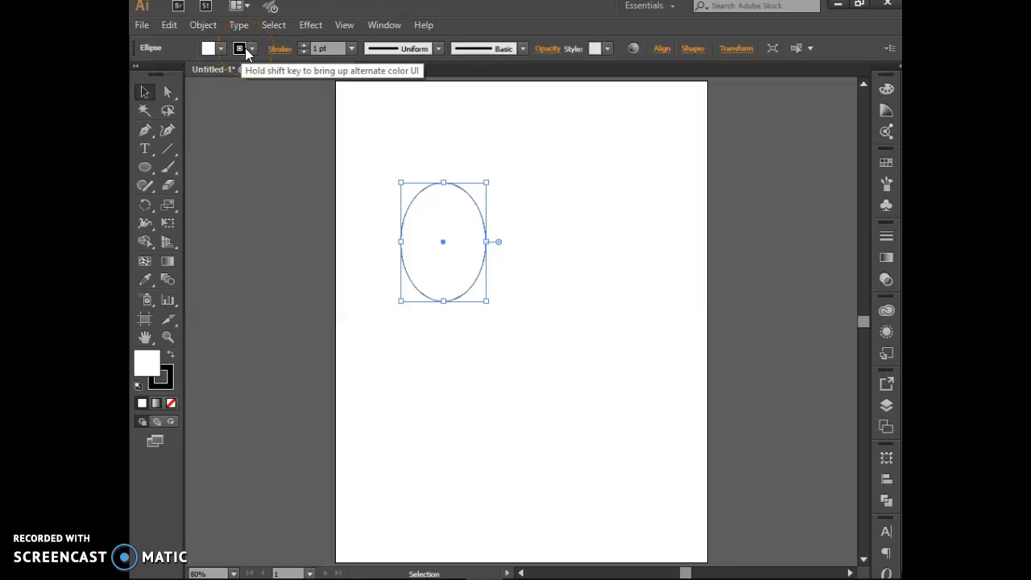
{"action": "left_click", "coordinate": [304, 46]}
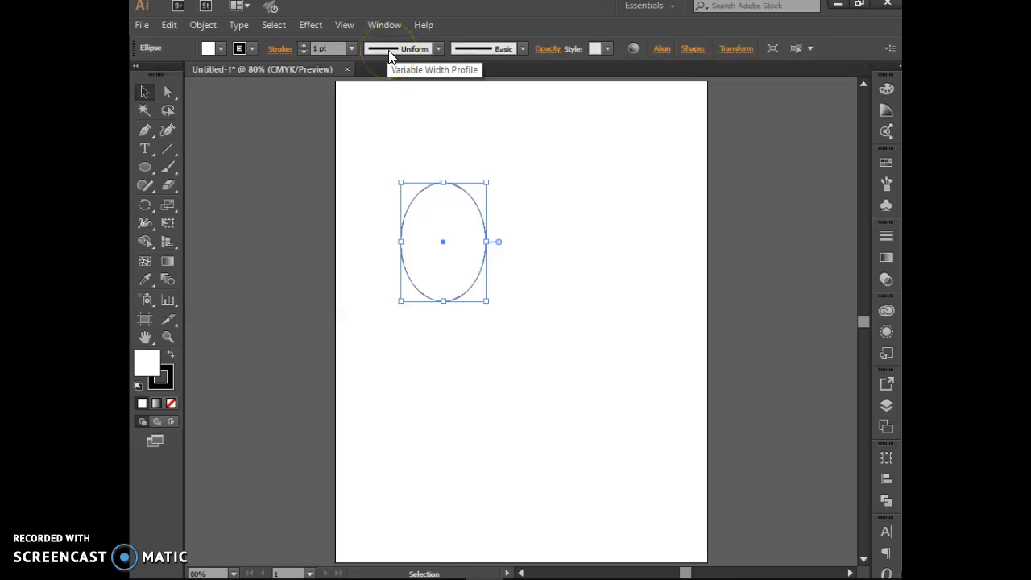
{"action": "left_click", "coordinate": [515, 50]}
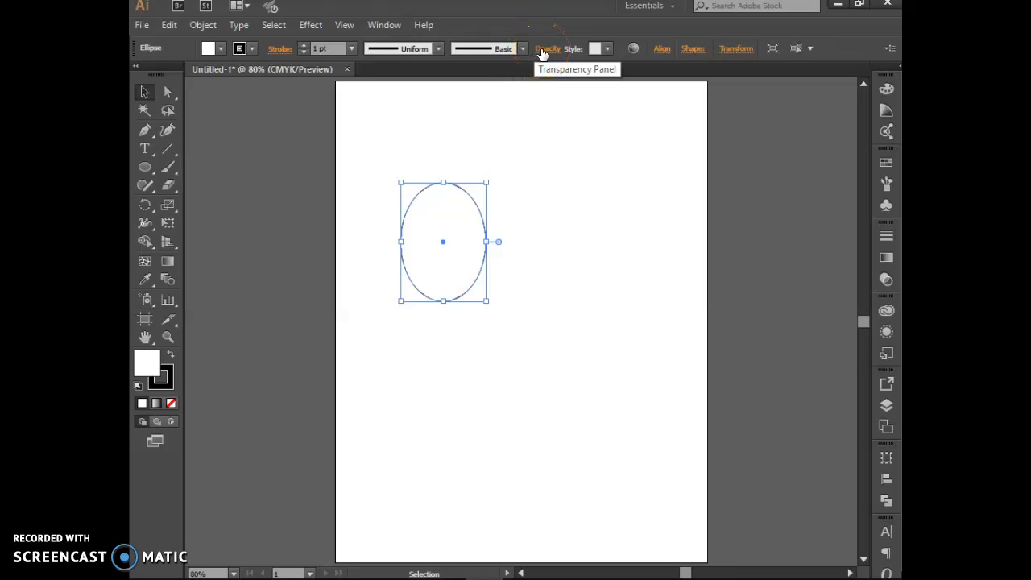
{"action": "left_click", "coordinate": [673, 57]}
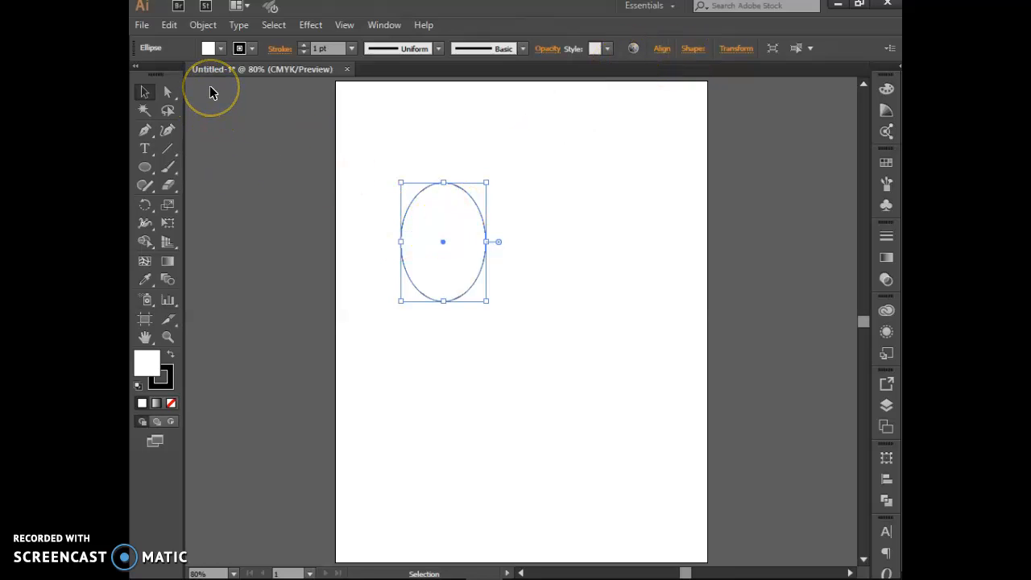
Fill the selected ellipse with bright blue, set its stroke to none, and deselect it
{"action": "left_click", "coordinate": [222, 48]}
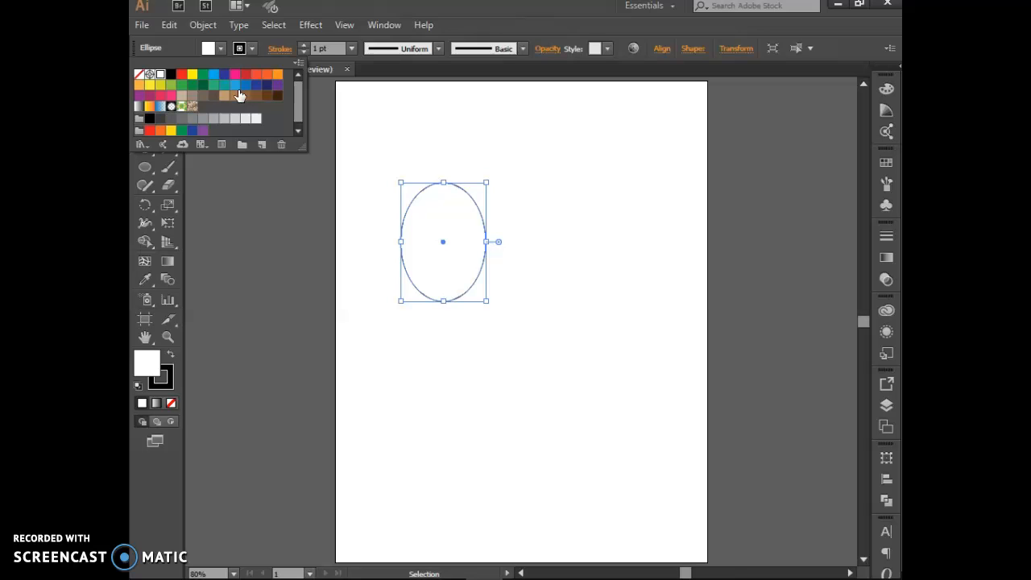
{"action": "left_click", "coordinate": [210, 81]}
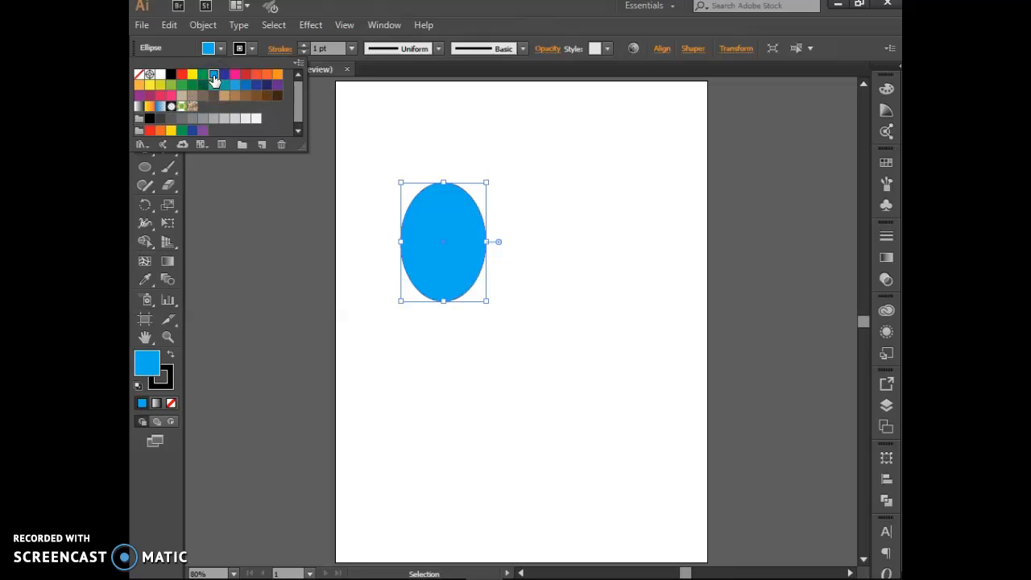
{"action": "left_click", "coordinate": [251, 50]}
{"action": "left_click", "coordinate": [252, 49]}
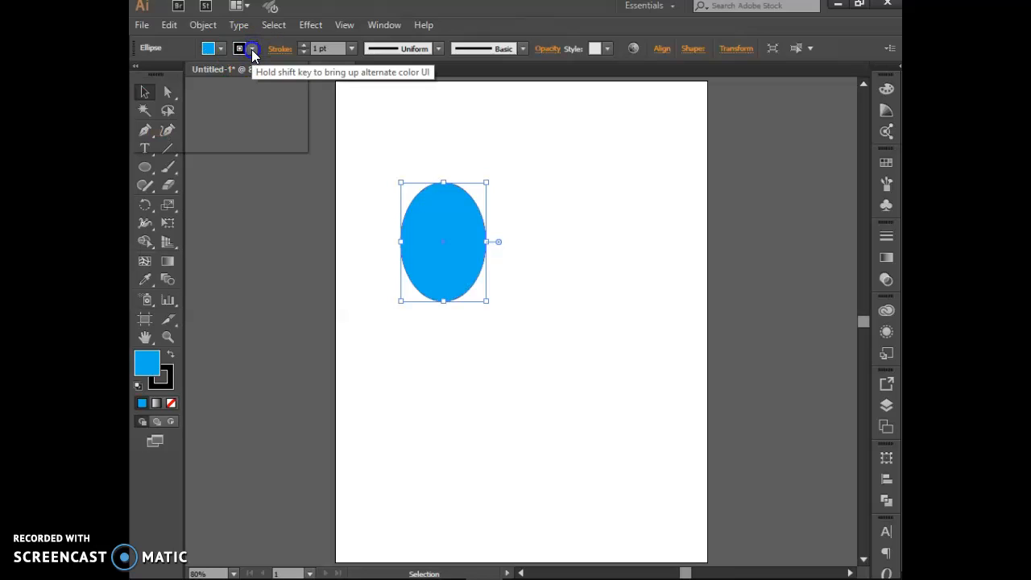
{"action": "left_click", "coordinate": [141, 76]}
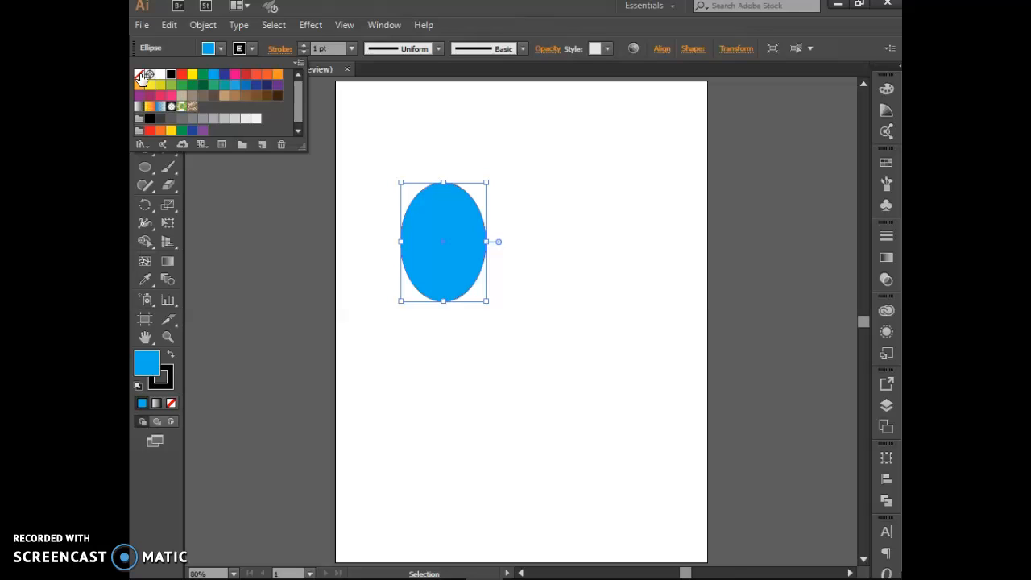
{"action": "left_click", "coordinate": [140, 75]}
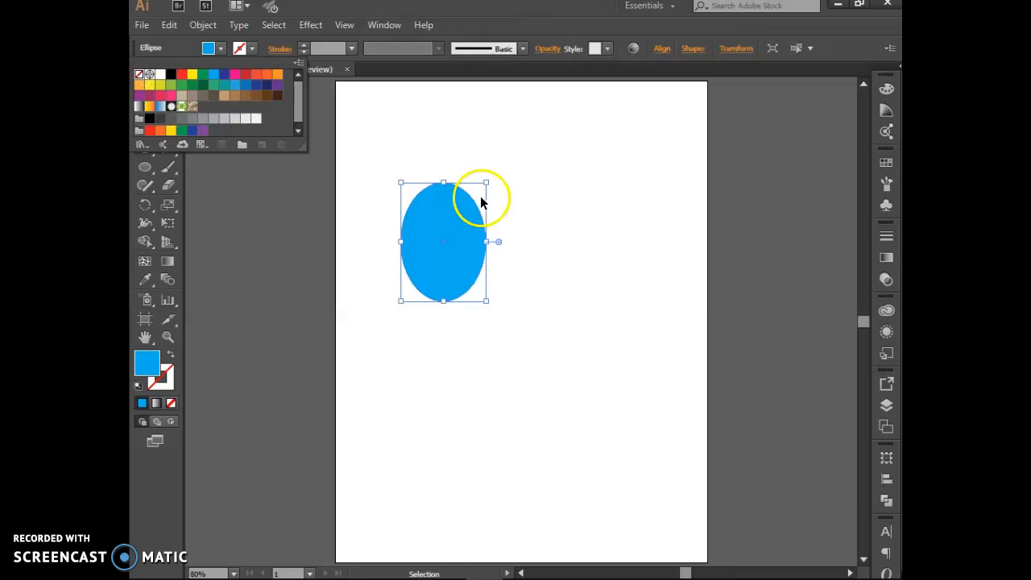
{"action": "left_click", "coordinate": [577, 213]}
{"action": "left_click", "coordinate": [586, 216]}
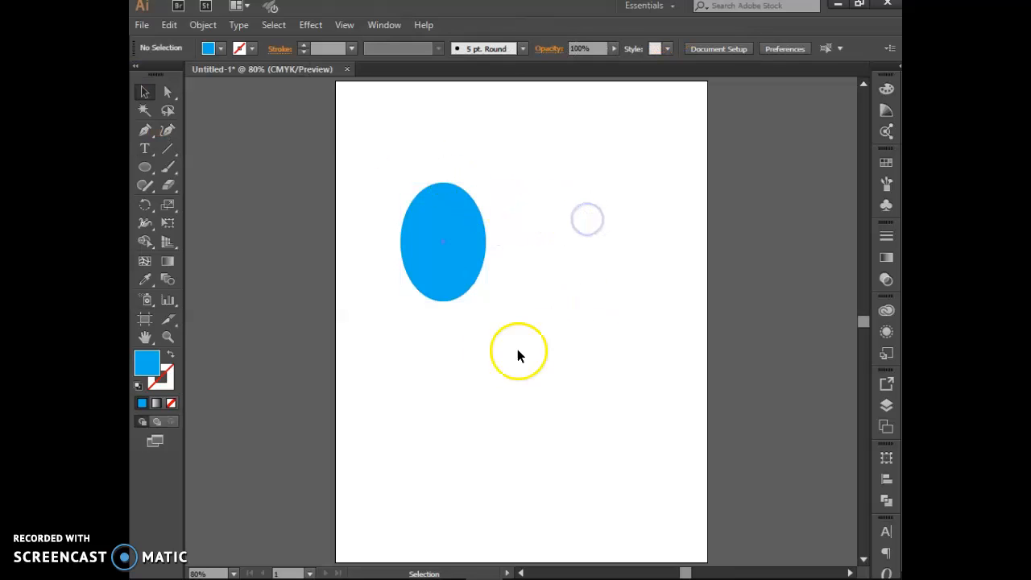
Give the blue ellipse a yellow stroke and deselect it
{"action": "key", "text": "ctrl+plus"}
{"action": "key", "text": "ctrl+plus"}
{"action": "key", "text": "ctrl+plus"}
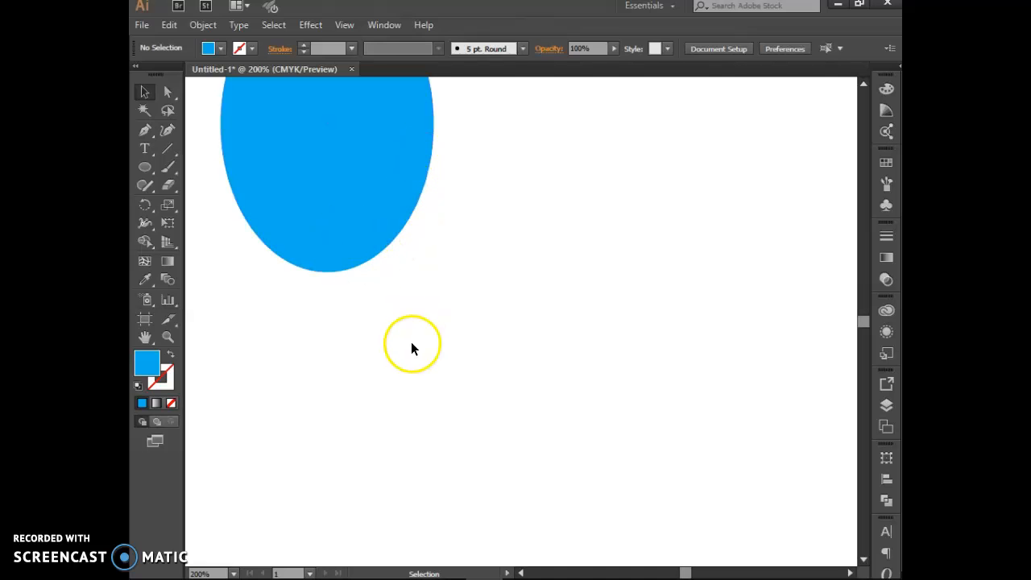
{"action": "scroll", "coordinate": [409, 354], "scroll_direction": "up", "scroll_amount": 3}
{"action": "scroll", "coordinate": [407, 369], "scroll_direction": "up", "scroll_amount": 2}
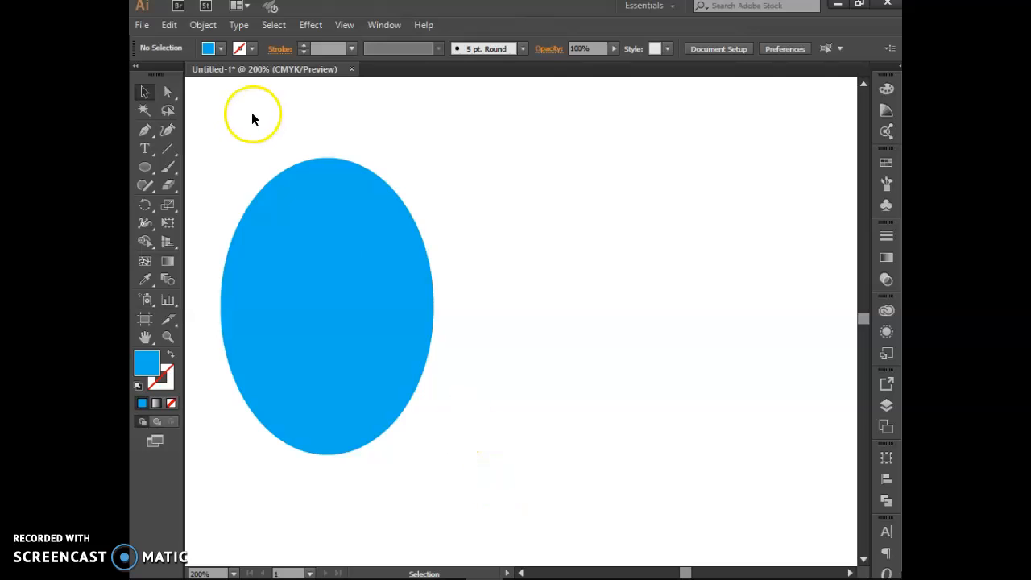
{"action": "left_click", "coordinate": [249, 48]}
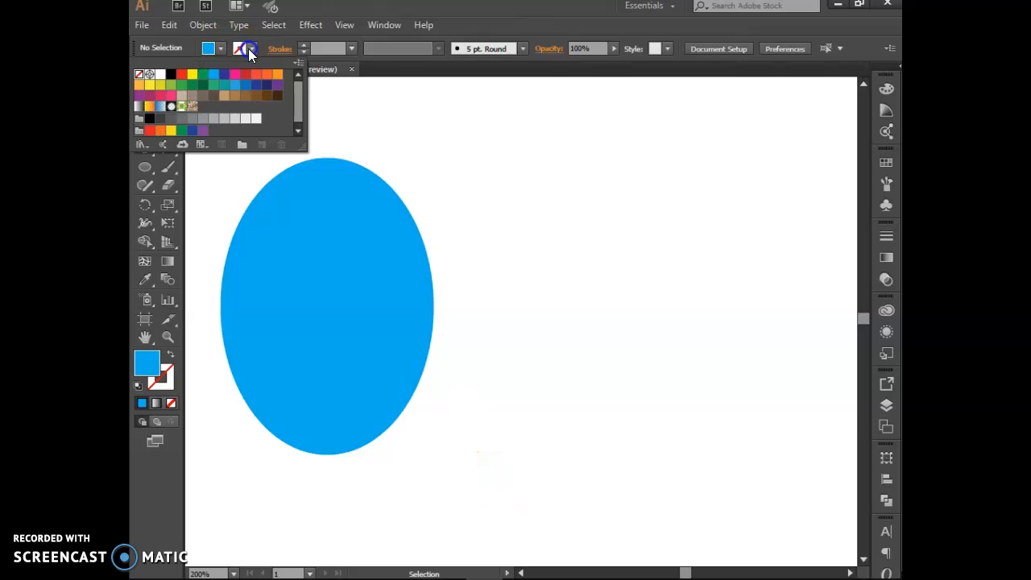
{"action": "left_click", "coordinate": [192, 74]}
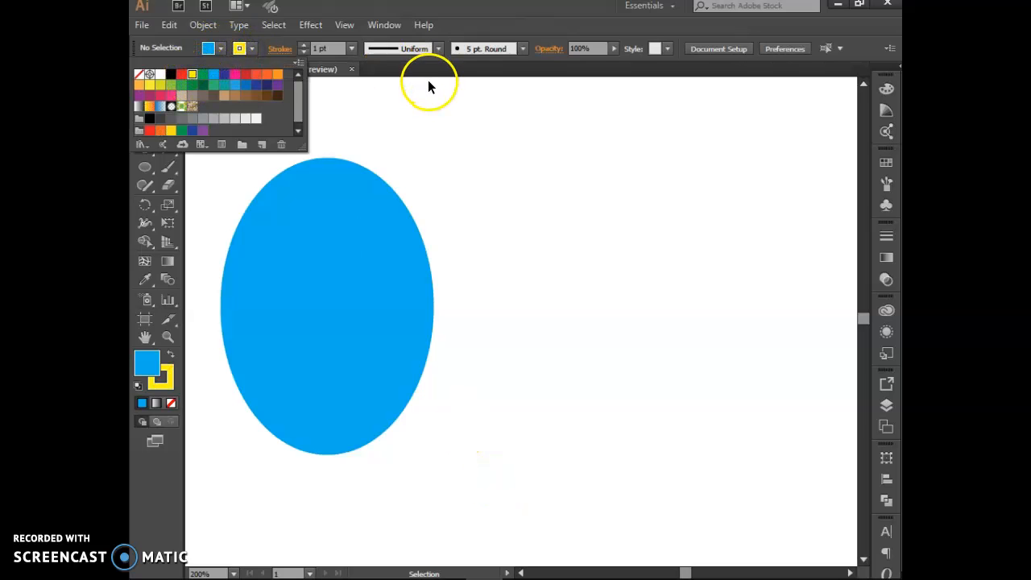
{"action": "left_click", "coordinate": [254, 201]}
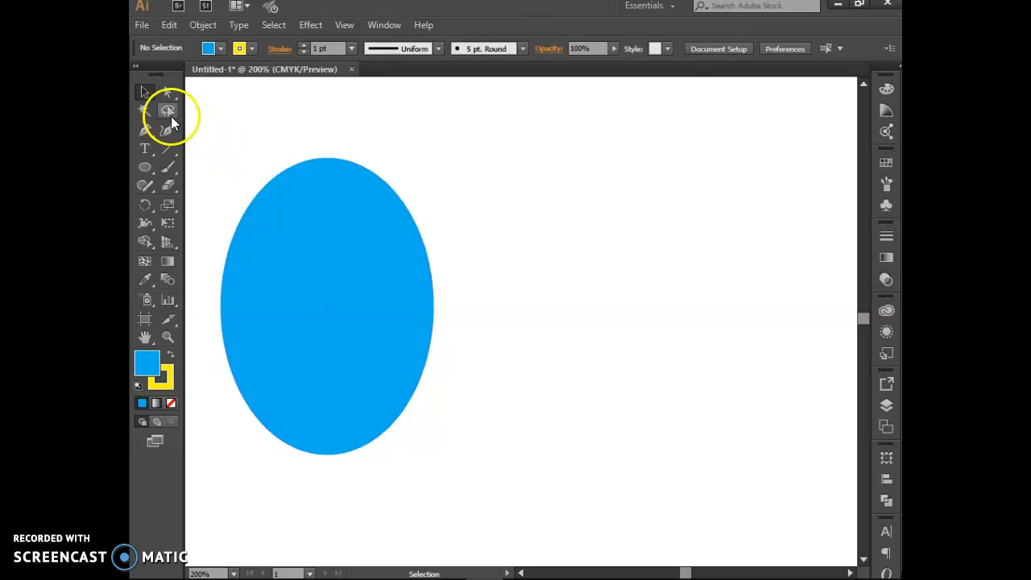
{"action": "left_click", "coordinate": [277, 186]}
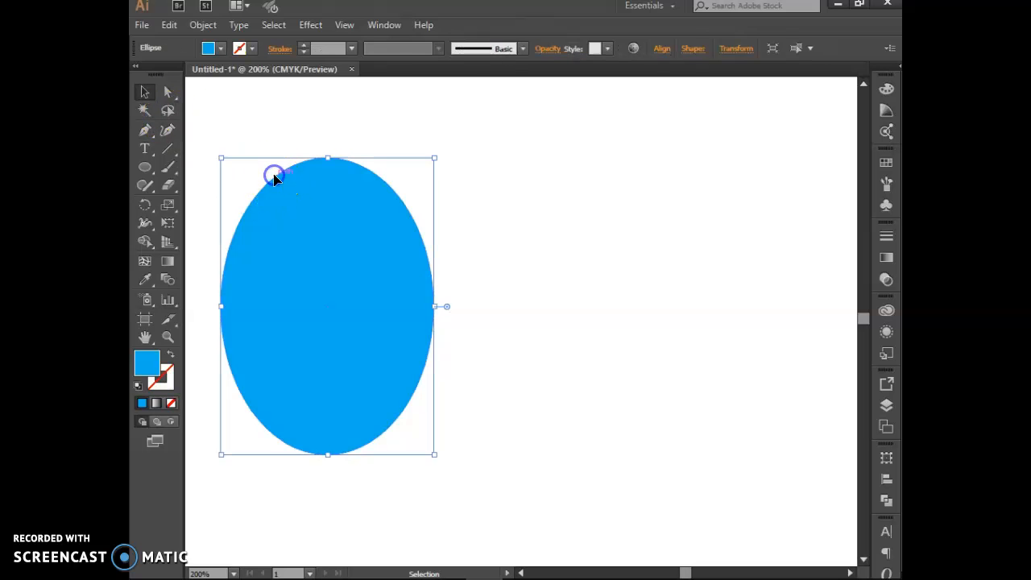
{"action": "left_click", "coordinate": [249, 49]}
{"action": "left_click", "coordinate": [193, 75]}
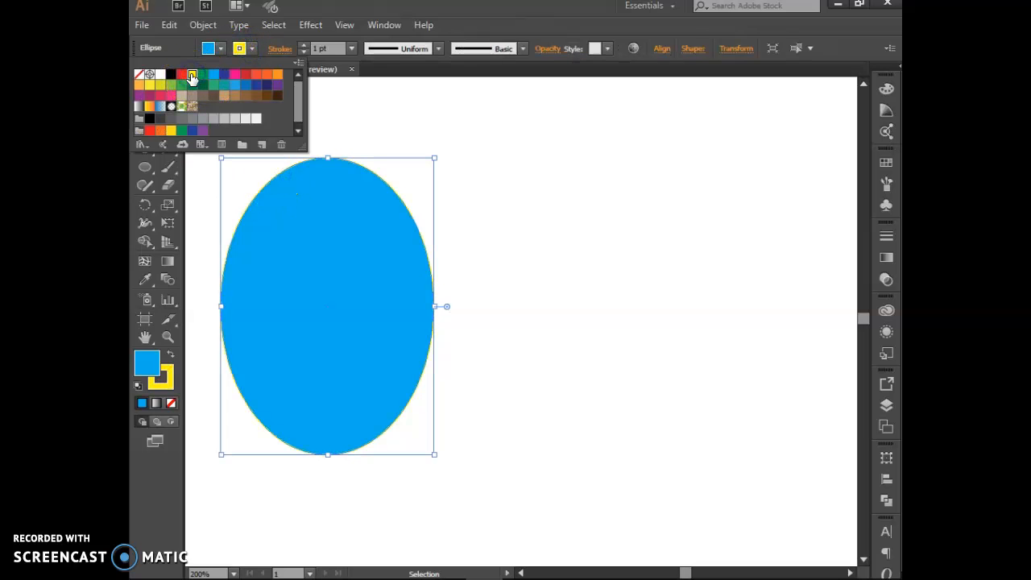
{"action": "left_click", "coordinate": [351, 9]}
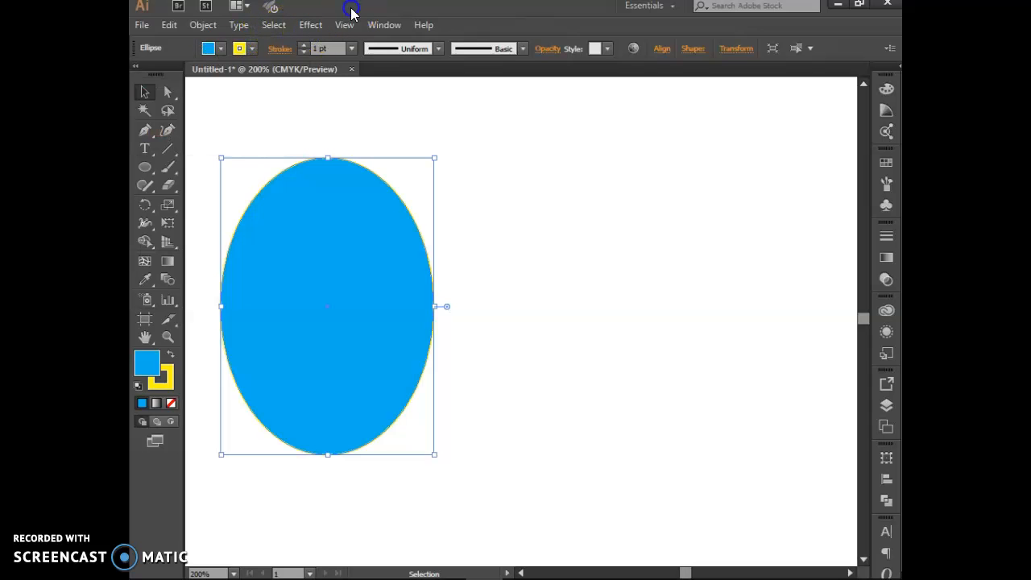
{"action": "left_click", "coordinate": [476, 234]}
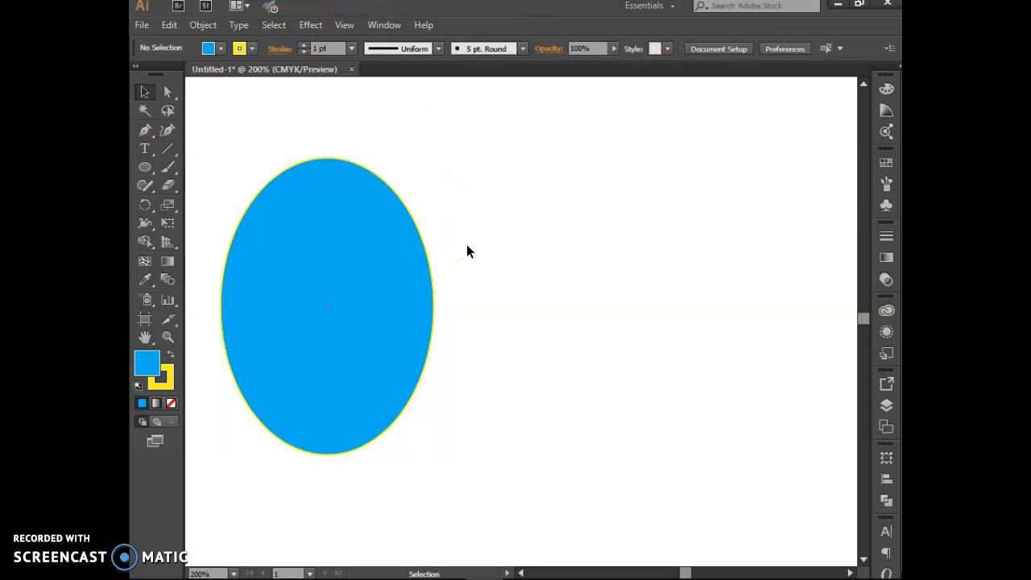
Select the ellipse and increase its stroke weight to 10 pt
{"action": "left_click", "coordinate": [432, 330]}
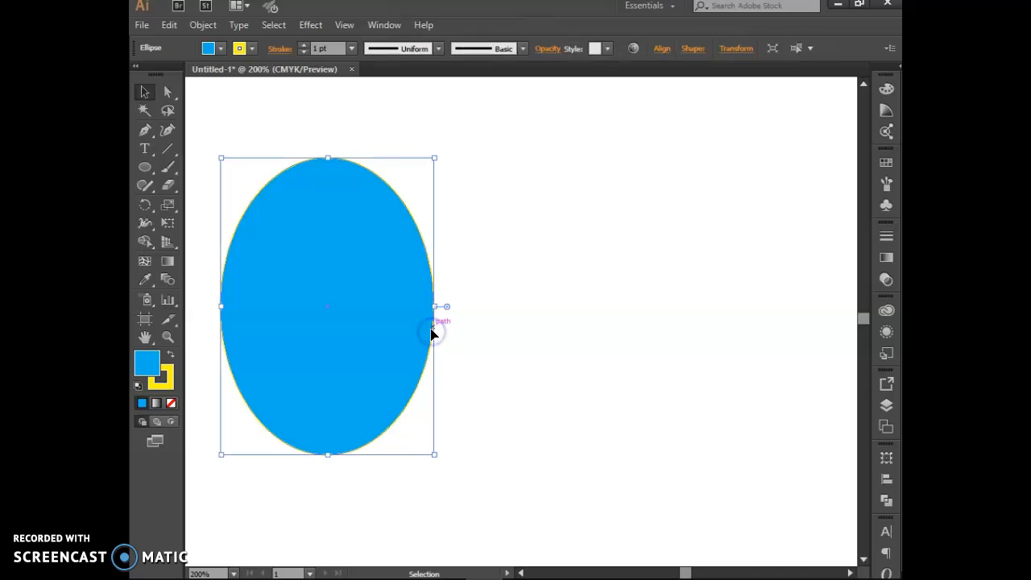
{"action": "left_click", "coordinate": [303, 44]}
{"action": "left_click", "coordinate": [303, 45]}
{"action": "left_click", "coordinate": [303, 44]}
{"action": "left_click", "coordinate": [304, 45]}
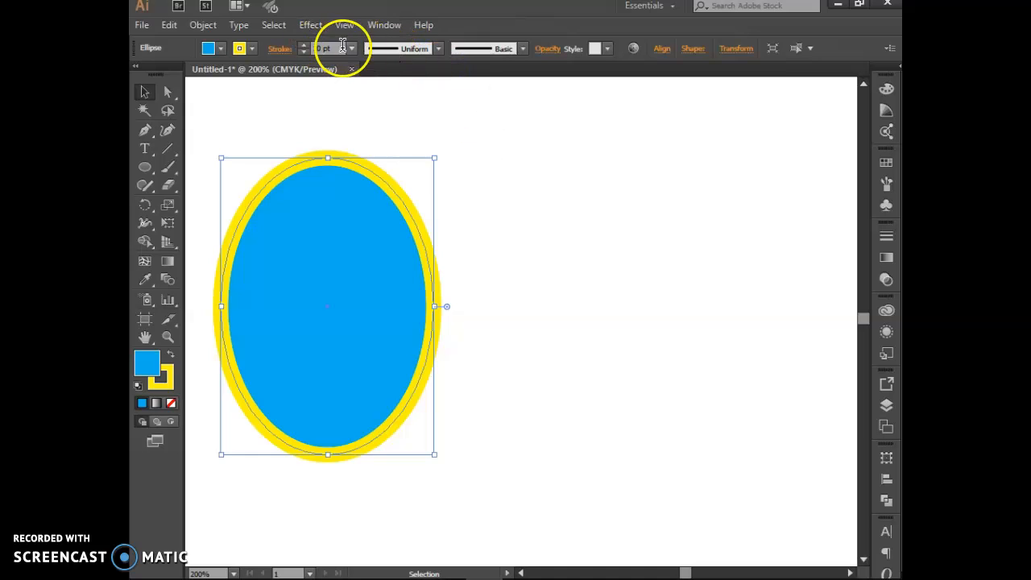
Try the triangular taper and another variable width profile on the ellipse's stroke, and restore the Uniform profile
{"action": "left_click", "coordinate": [439, 48]}
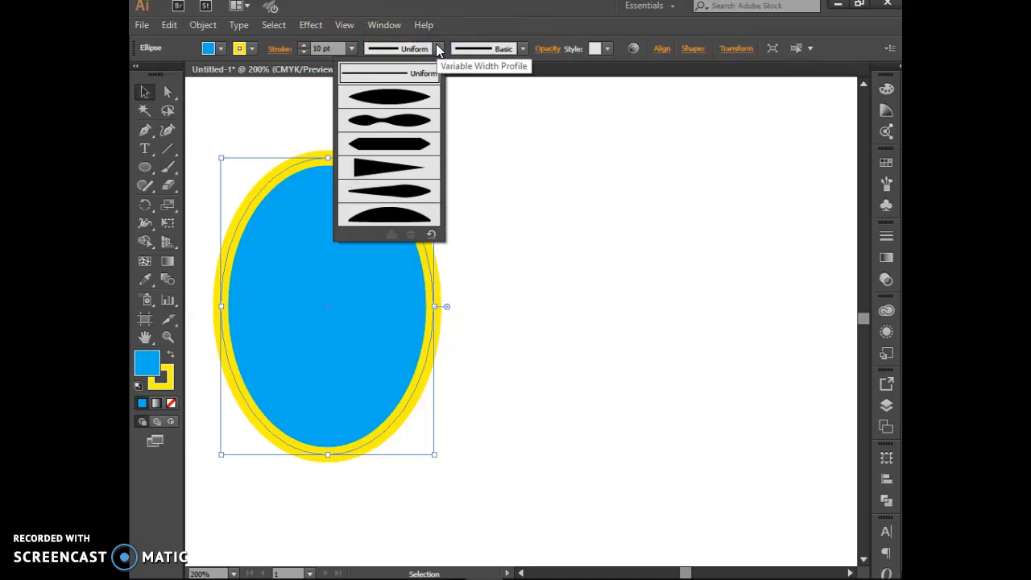
{"action": "left_click", "coordinate": [423, 167]}
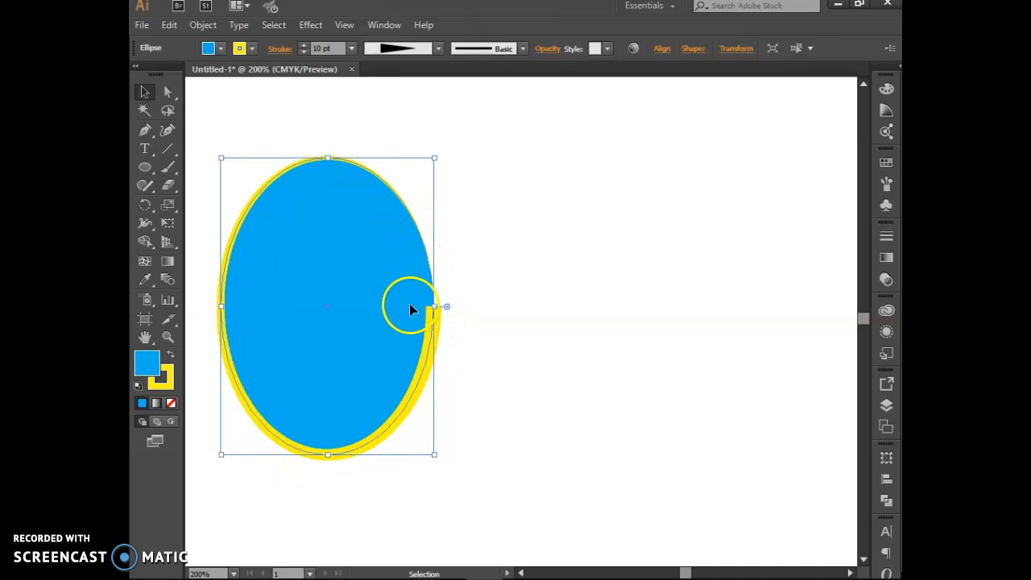
{"action": "left_click", "coordinate": [438, 48]}
{"action": "left_click", "coordinate": [417, 201]}
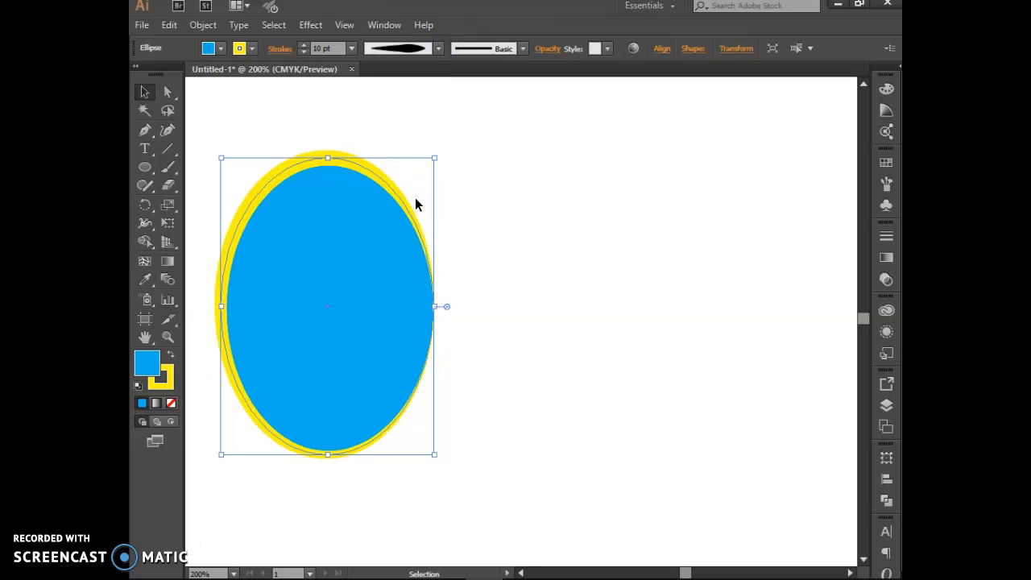
{"action": "left_click", "coordinate": [438, 48]}
{"action": "left_click", "coordinate": [421, 74]}
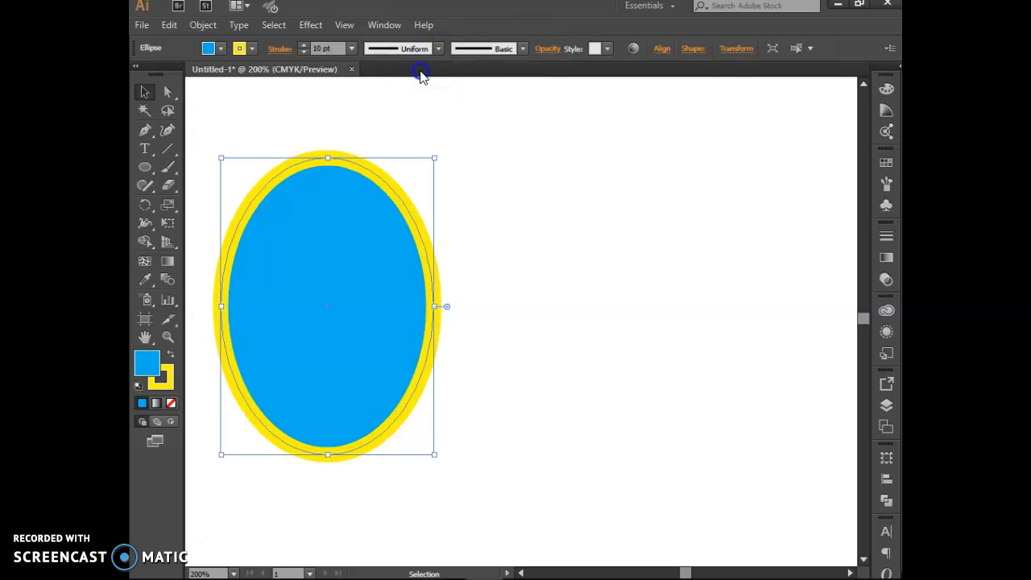
Apply the rough charcoal-like brush to the ellipse's stroke and raise the stroke weight to 7 pt
{"action": "left_click", "coordinate": [522, 48]}
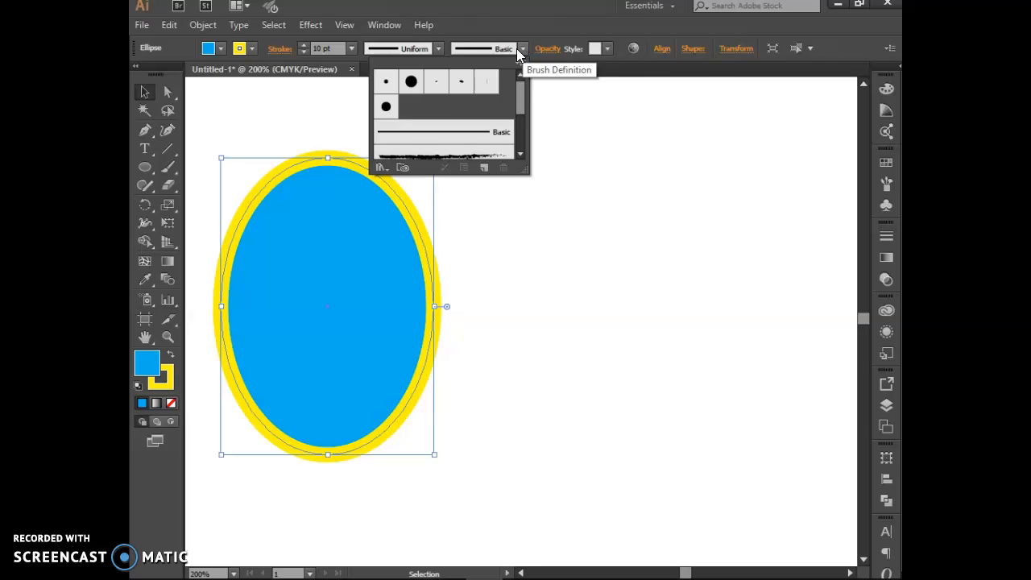
{"action": "left_click", "coordinate": [492, 157]}
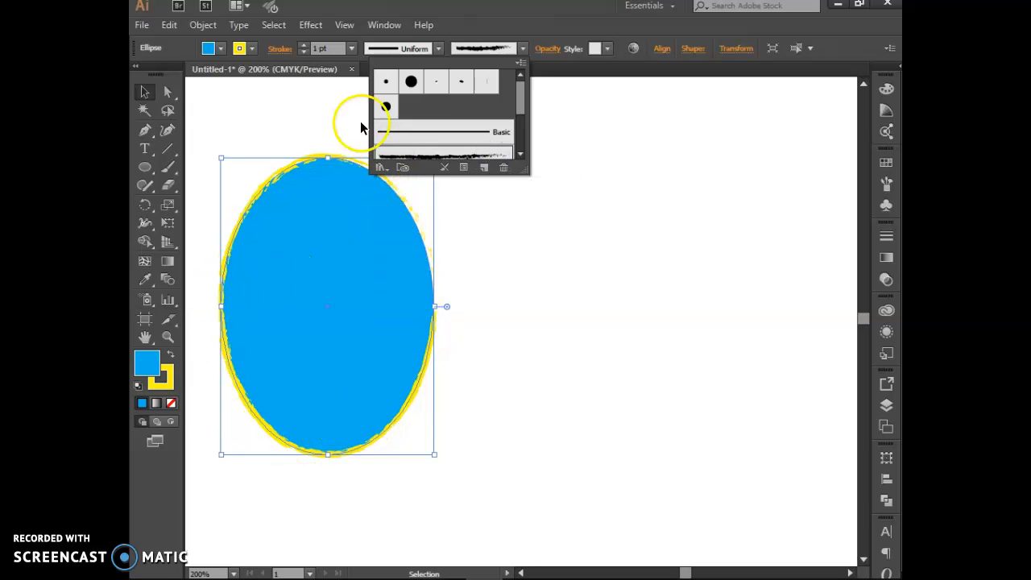
{"action": "left_click", "coordinate": [304, 44]}
{"action": "left_click", "coordinate": [303, 44]}
{"action": "left_click", "coordinate": [304, 44]}
{"action": "left_click", "coordinate": [304, 44]}
{"action": "left_click", "coordinate": [305, 44]}
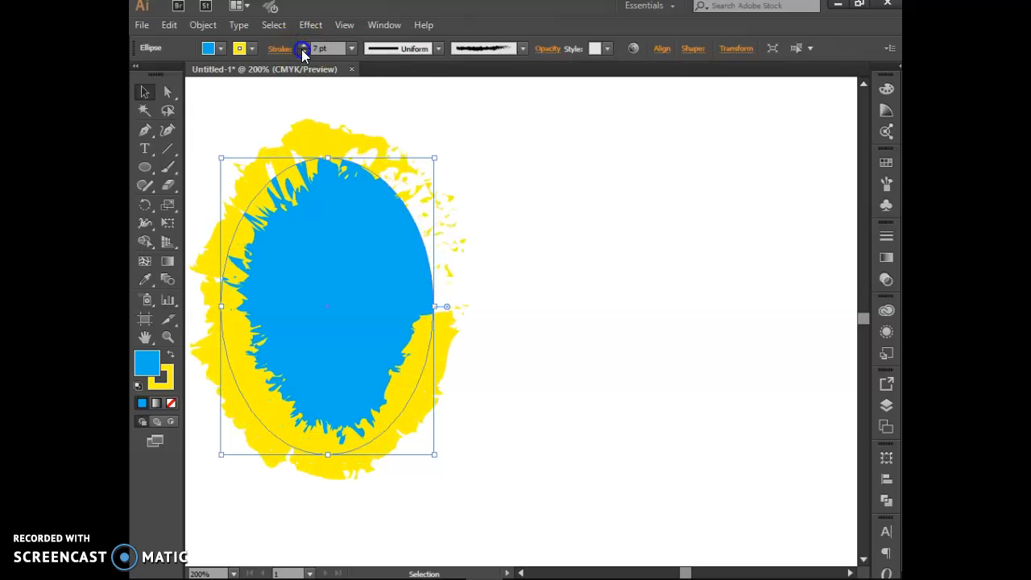
Lower the stroke weight to 0.75 pt and return the ellipse's stroke to the Basic brush
{"action": "left_click", "coordinate": [301, 49]}
{"action": "left_click", "coordinate": [301, 49]}
{"action": "left_click", "coordinate": [301, 49]}
{"action": "left_click", "coordinate": [301, 49]}
{"action": "left_click", "coordinate": [301, 49]}
{"action": "left_click", "coordinate": [301, 49]}
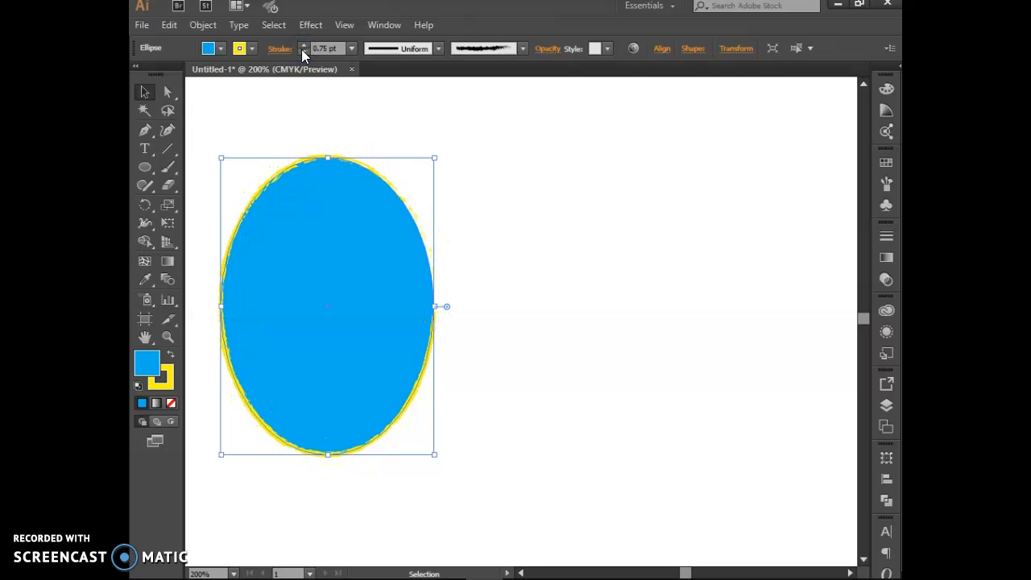
{"action": "left_click", "coordinate": [521, 48]}
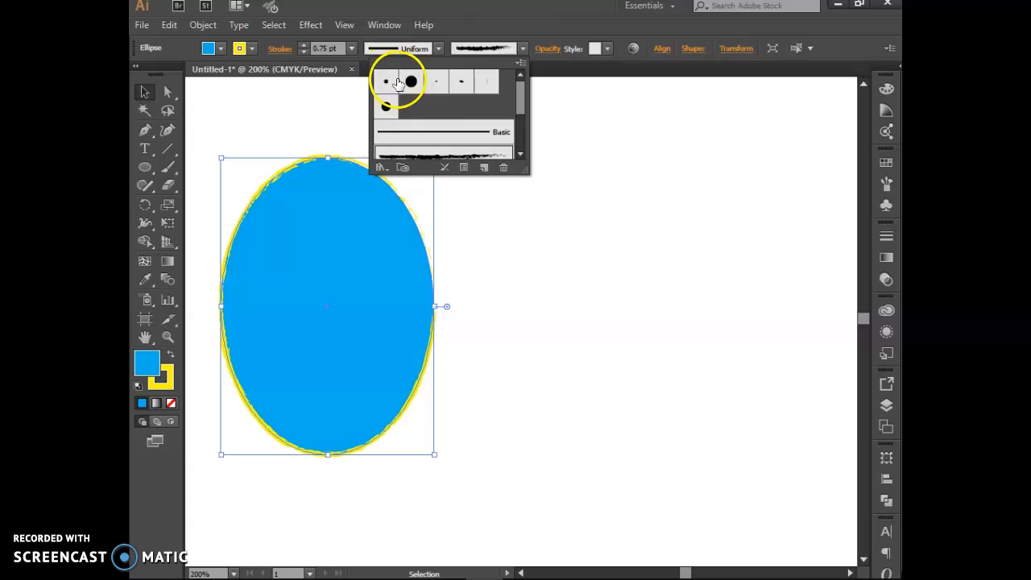
{"action": "left_click", "coordinate": [432, 130]}
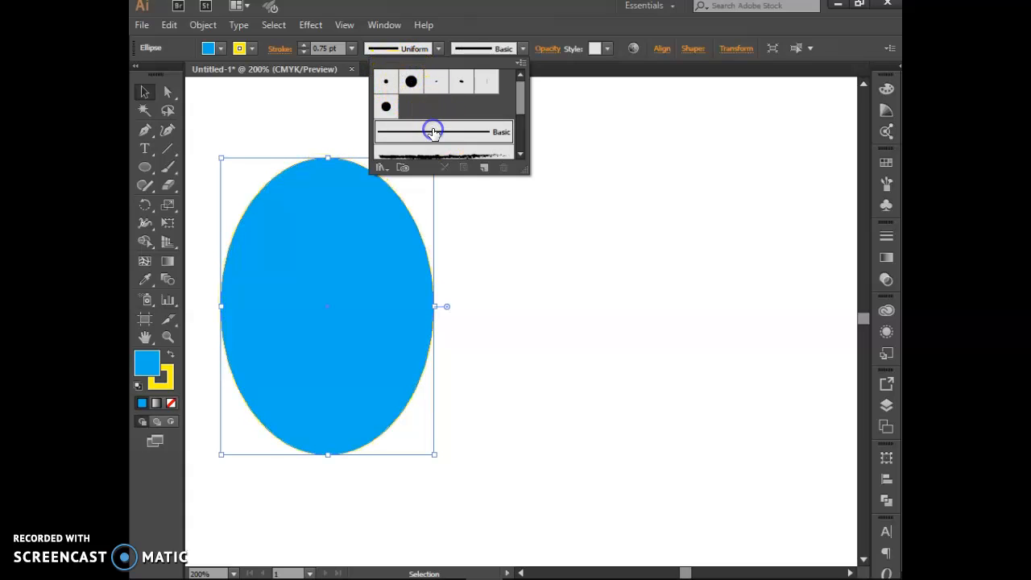
Increase the ellipse's stroke weight to 6 pt and deselect it
{"action": "left_click", "coordinate": [304, 46]}
{"action": "left_click", "coordinate": [305, 45]}
{"action": "left_click", "coordinate": [305, 46]}
{"action": "left_click", "coordinate": [304, 46]}
{"action": "left_click", "coordinate": [305, 46]}
{"action": "left_click", "coordinate": [304, 46]}
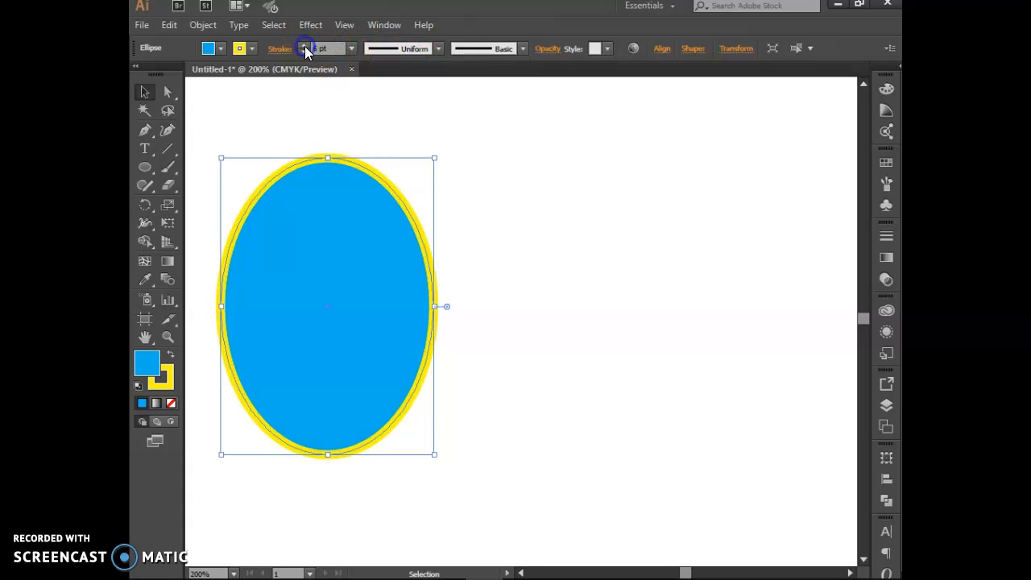
{"action": "left_click", "coordinate": [457, 161]}
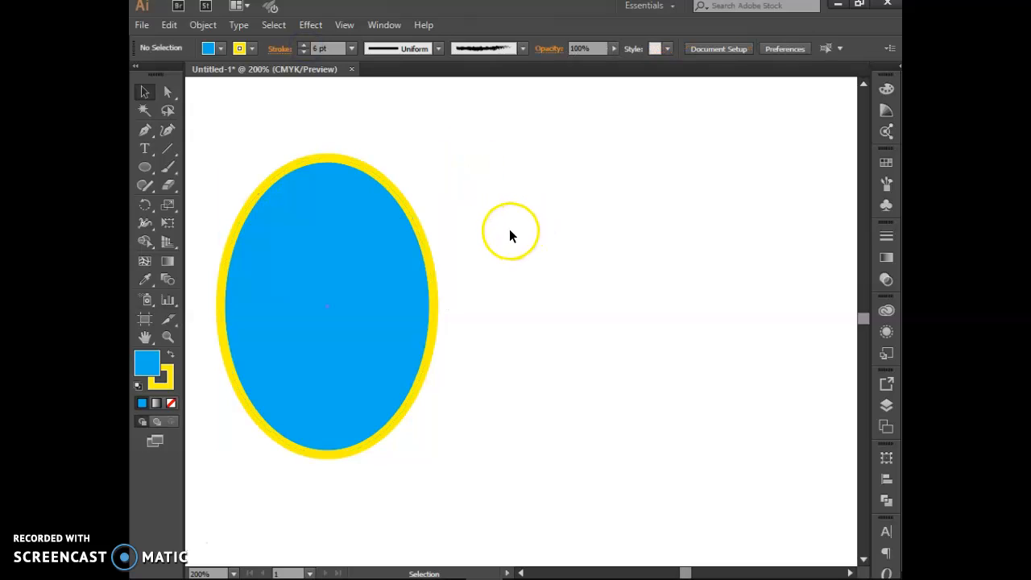
Draw a square about 2.06 in wide to the right of the ellipse with the Rectangle tool, and delete it
{"action": "left_click_drag", "start_coordinate": [143, 164], "coordinate": [202, 170]}
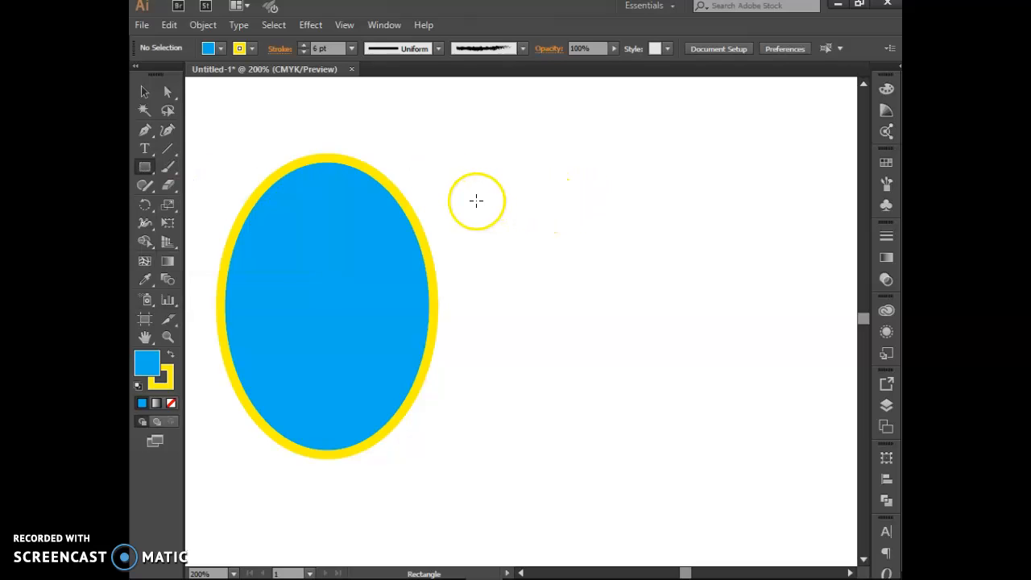
{"action": "left_click_drag", "start_coordinate": [486, 196], "coordinate": [713, 419]}
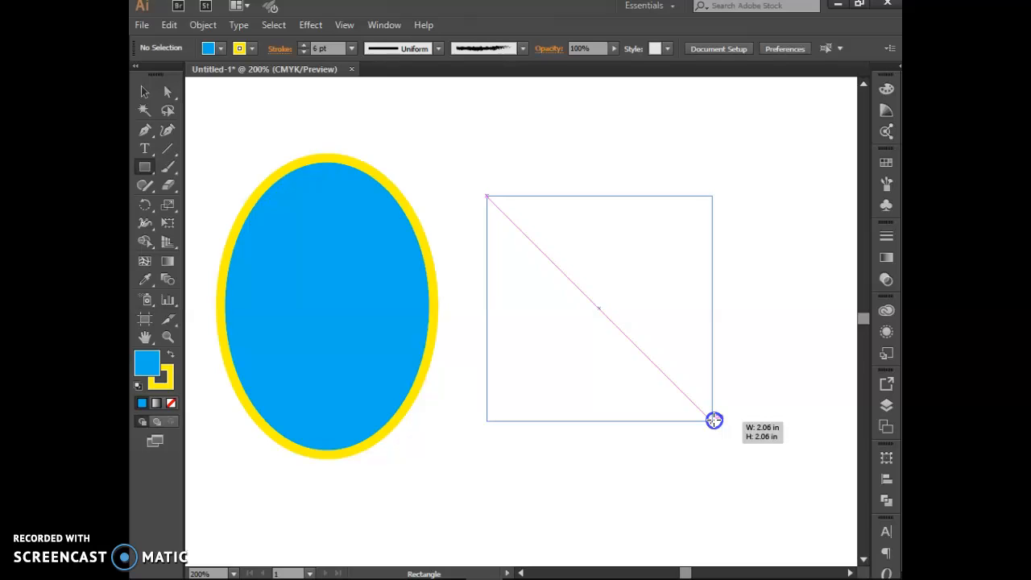
{"action": "left_click_drag", "start_coordinate": [712, 420], "coordinate": [713, 419]}
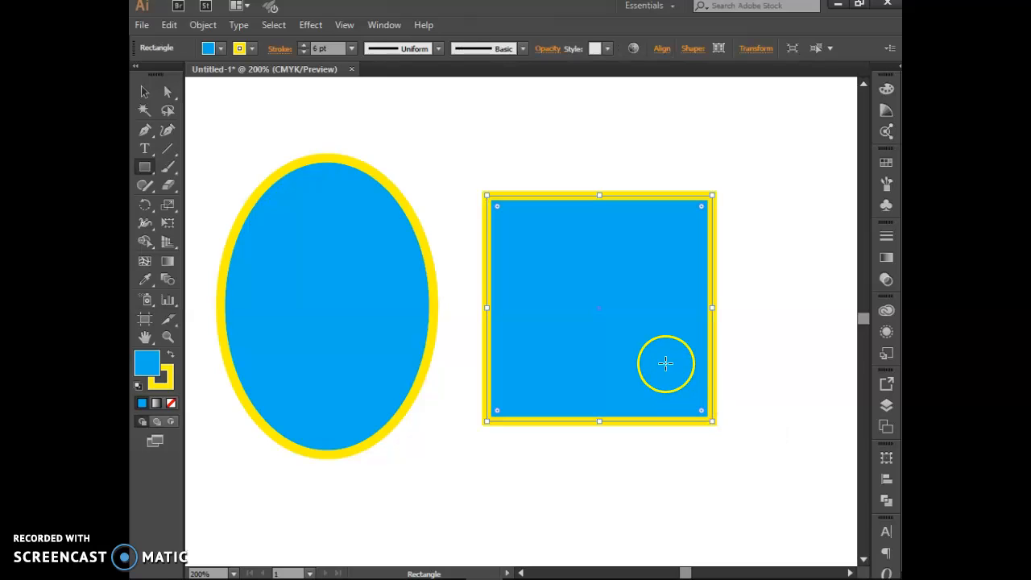
{"action": "key", "text": "Delete"}
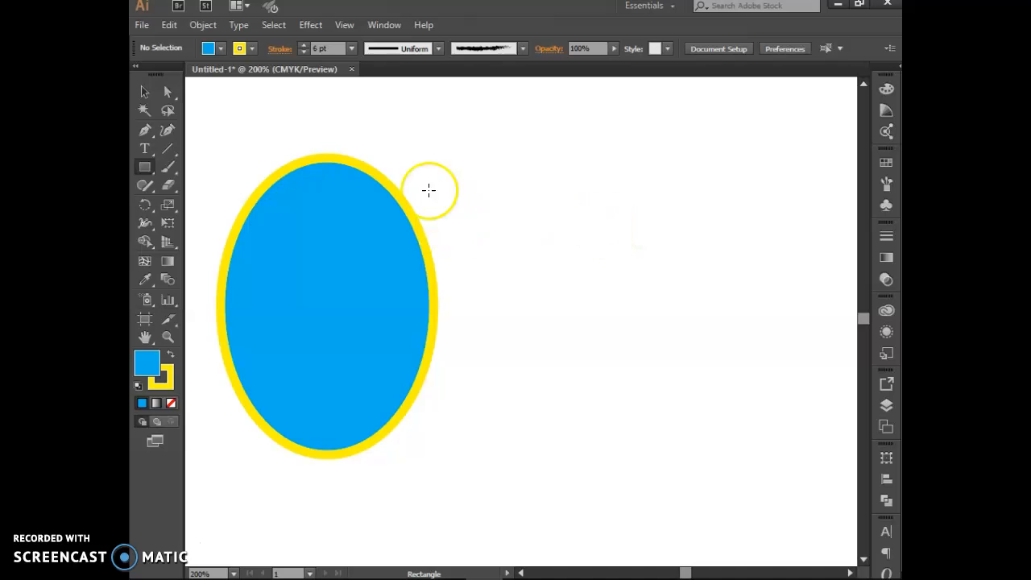
Draw another square to the right of the ellipse and a five-pointed star overlapping the ellipse's lower right edge
{"action": "mouse_move", "coordinate": [555, 226]}
{"action": "left_mouse_down"}
{"action": "mouse_move", "coordinate": [593, 271]}
{"action": "mouse_move", "coordinate": [681, 337]}
{"action": "mouse_move", "coordinate": [596, 269]}
{"action": "mouse_move", "coordinate": [623, 313]}
{"action": "mouse_move", "coordinate": [762, 444]}
{"action": "mouse_move", "coordinate": [621, 281]}
{"action": "mouse_move", "coordinate": [752, 418]}
{"action": "left_mouse_up"}
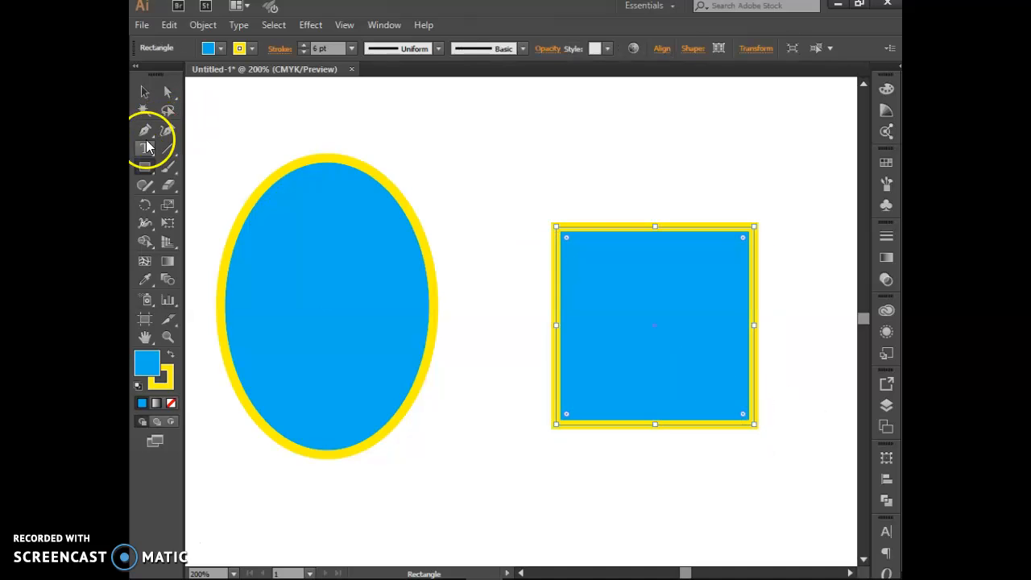
{"action": "left_click_drag", "start_coordinate": [139, 164], "coordinate": [202, 240]}
{"action": "mouse_move", "coordinate": [433, 460]}
{"action": "left_mouse_down"}
{"action": "mouse_move", "coordinate": [444, 442]}
{"action": "mouse_move", "coordinate": [521, 519]}
{"action": "left_mouse_up"}
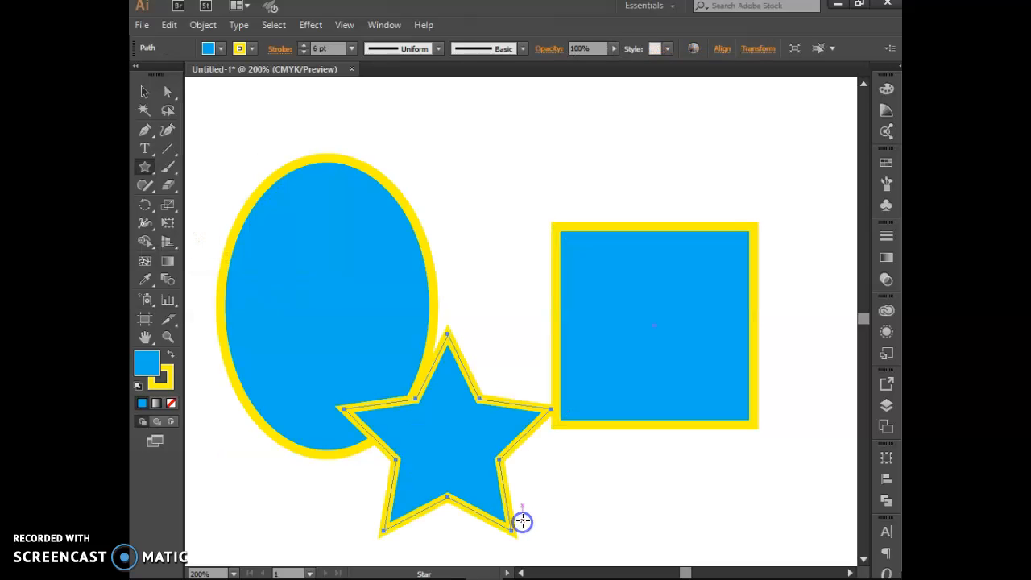
Draw a small tilted star beside the large star and undo it
{"action": "left_click_drag", "start_coordinate": [554, 481], "coordinate": [520, 478]}
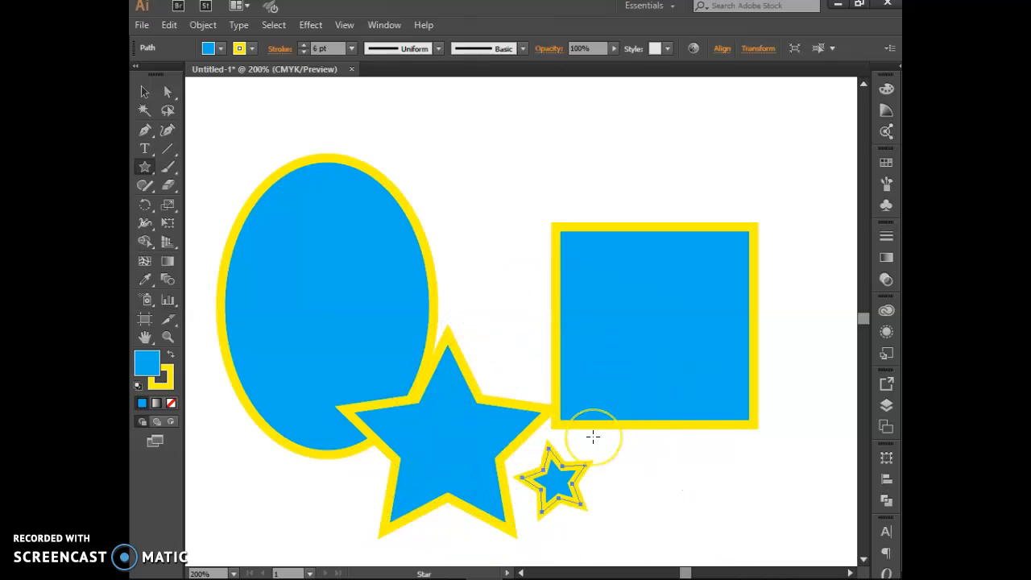
{"action": "key", "text": "ctrl+z"}
Delete the large star and the square with the Selection tool, keeping only the ellipse
{"action": "left_click", "coordinate": [148, 94]}
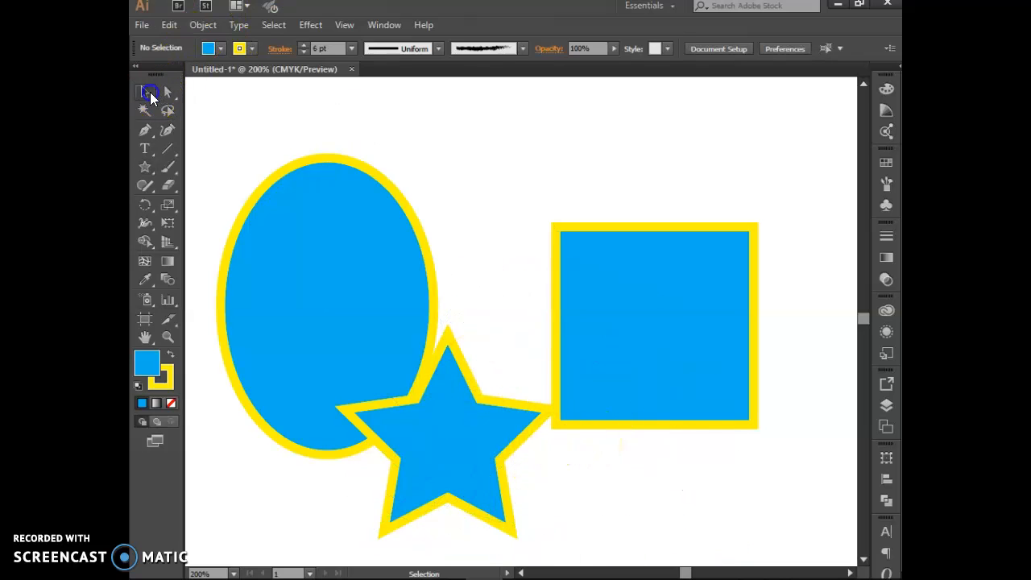
{"action": "left_click", "coordinate": [499, 400]}
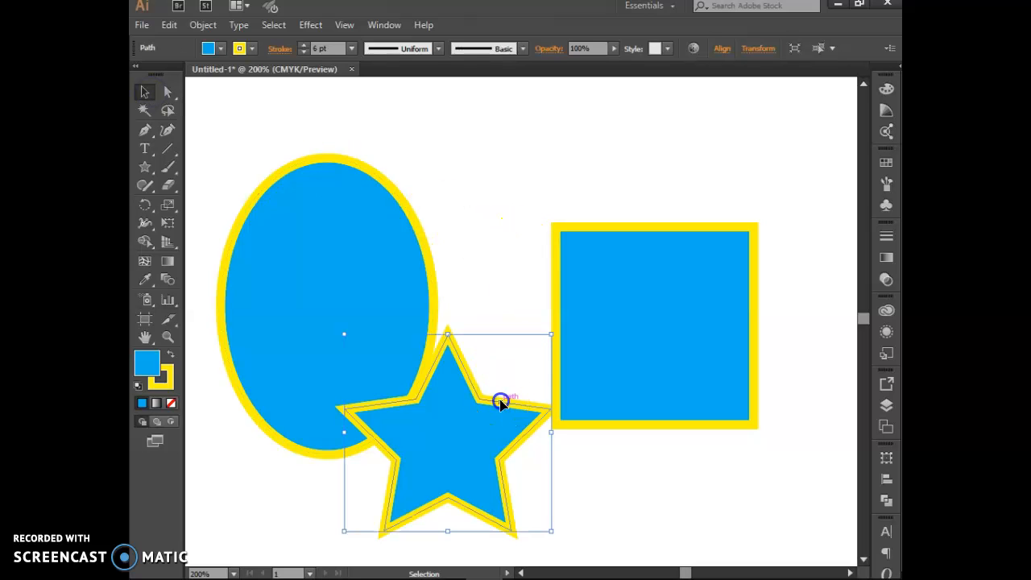
{"action": "key", "text": "Delete"}
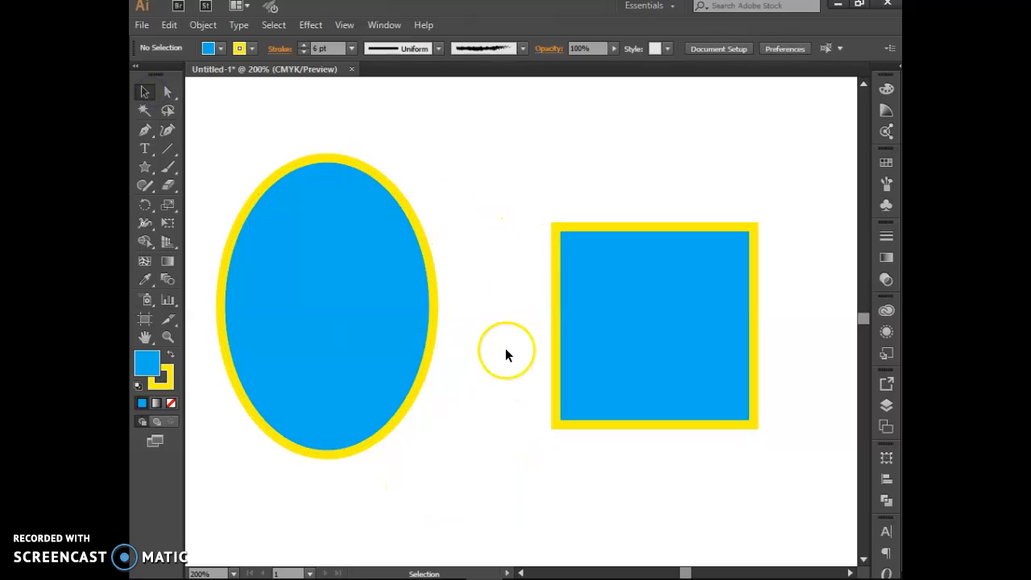
{"action": "left_click", "coordinate": [143, 90]}
{"action": "left_click_drag", "start_coordinate": [481, 177], "coordinate": [741, 456]}
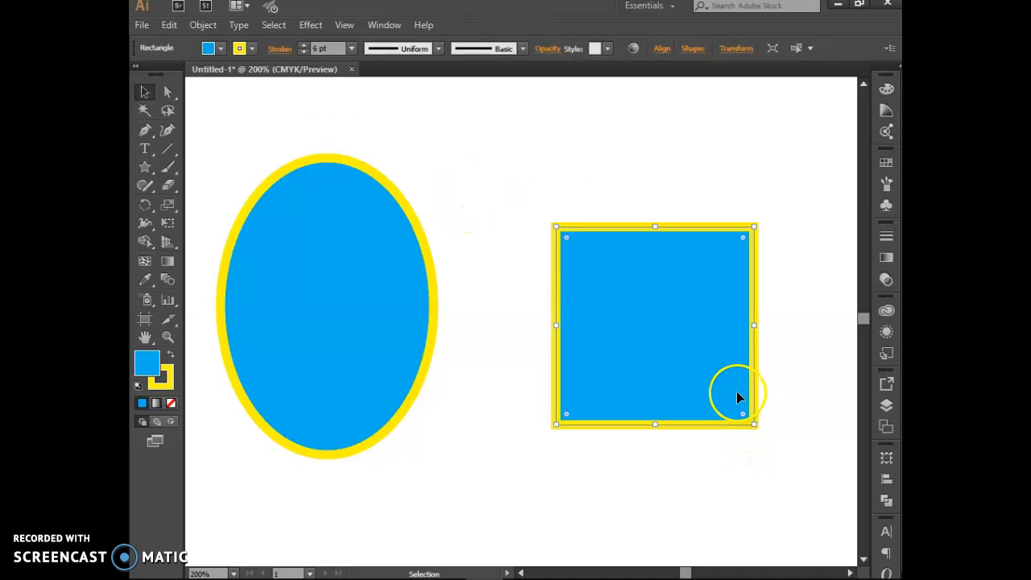
{"action": "key", "text": "Delete"}
{"action": "left_click", "coordinate": [717, 365]}
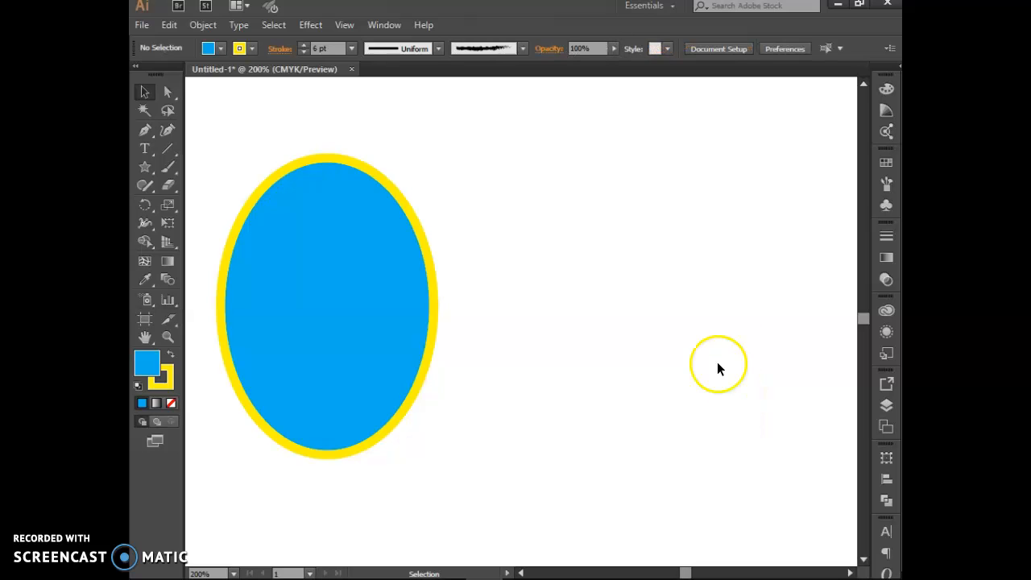
{"action": "left_click", "coordinate": [144, 172]}
{"action": "left_click_drag", "start_coordinate": [143, 171], "coordinate": [226, 181]}
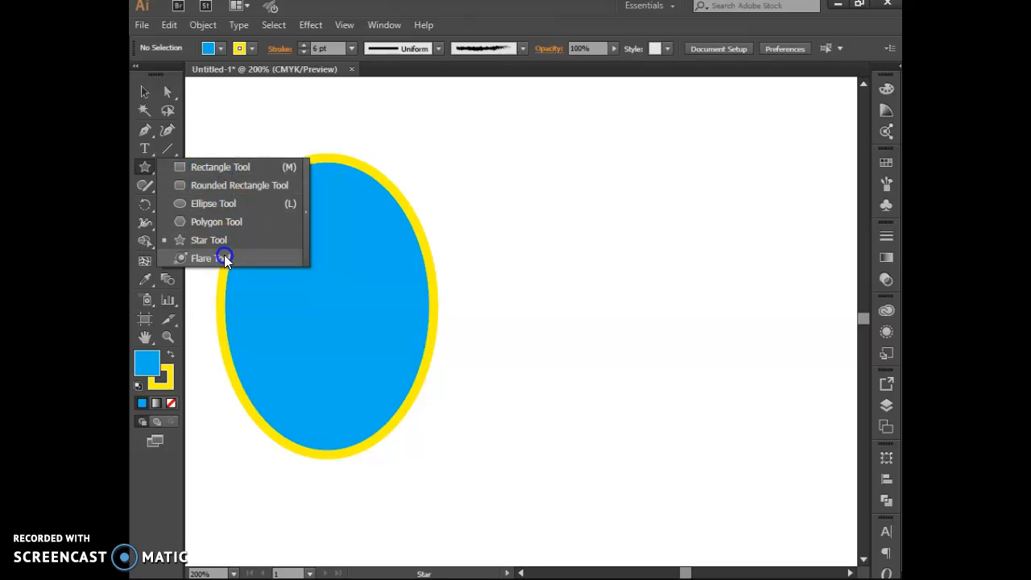
{"action": "left_click_drag", "start_coordinate": [224, 254], "coordinate": [229, 247]}
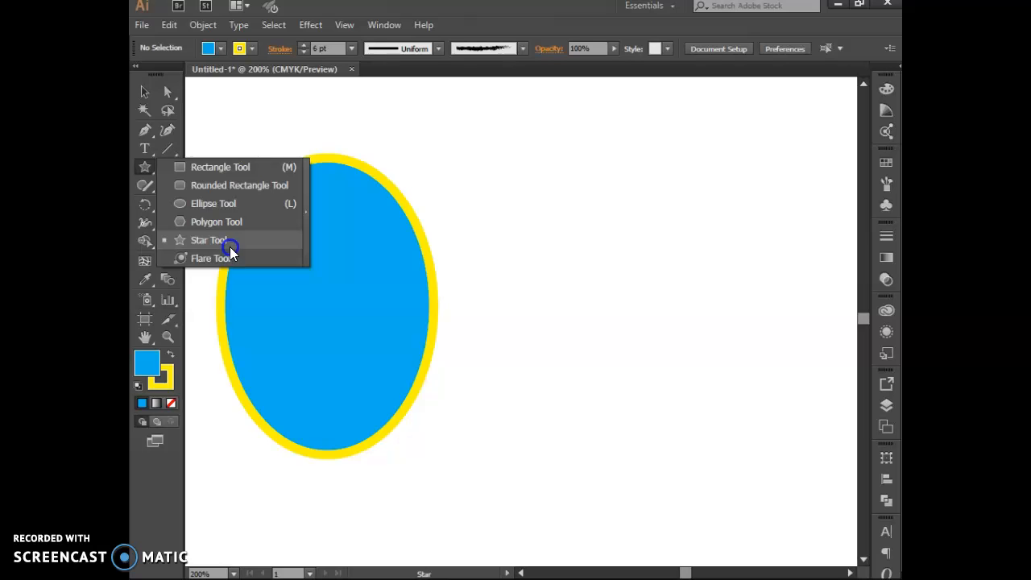
{"action": "left_click_drag", "start_coordinate": [229, 247], "coordinate": [230, 168]}
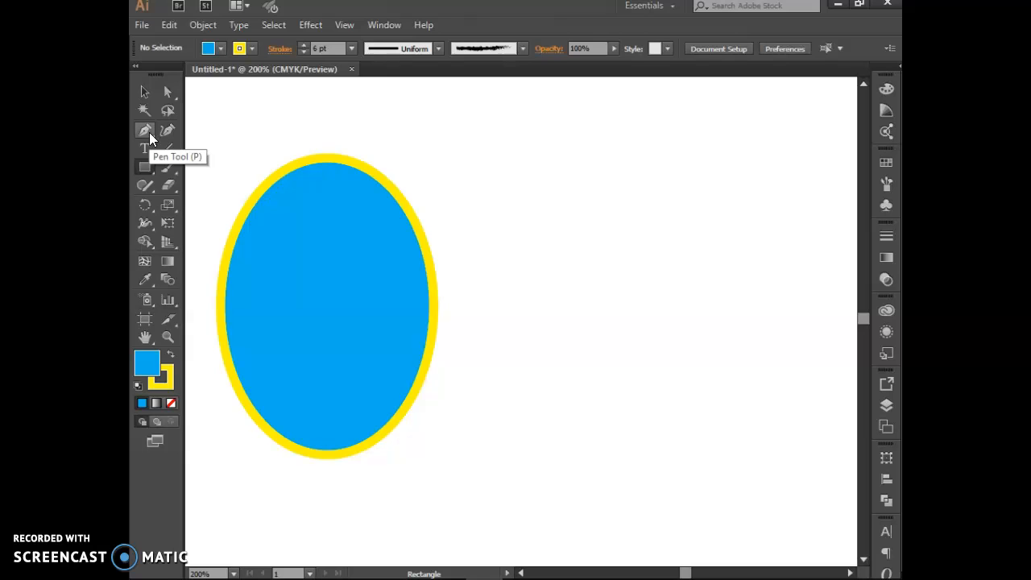
Draw a closed teardrop to the right of the ellipse with the Pen tool, combining straight and curved segments and ending on the first anchor
{"action": "left_click", "coordinate": [148, 133]}
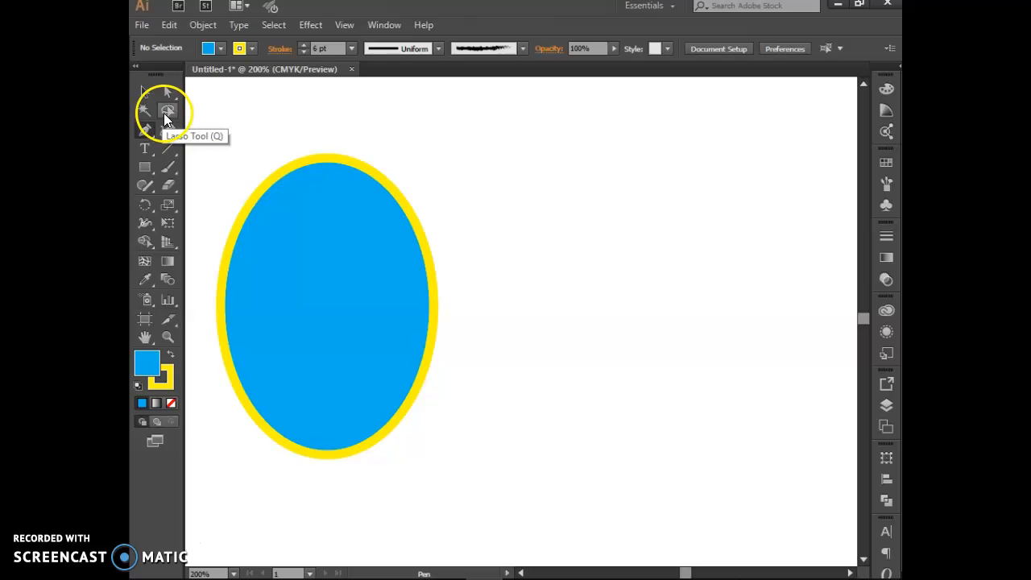
{"action": "left_click", "coordinate": [474, 254]}
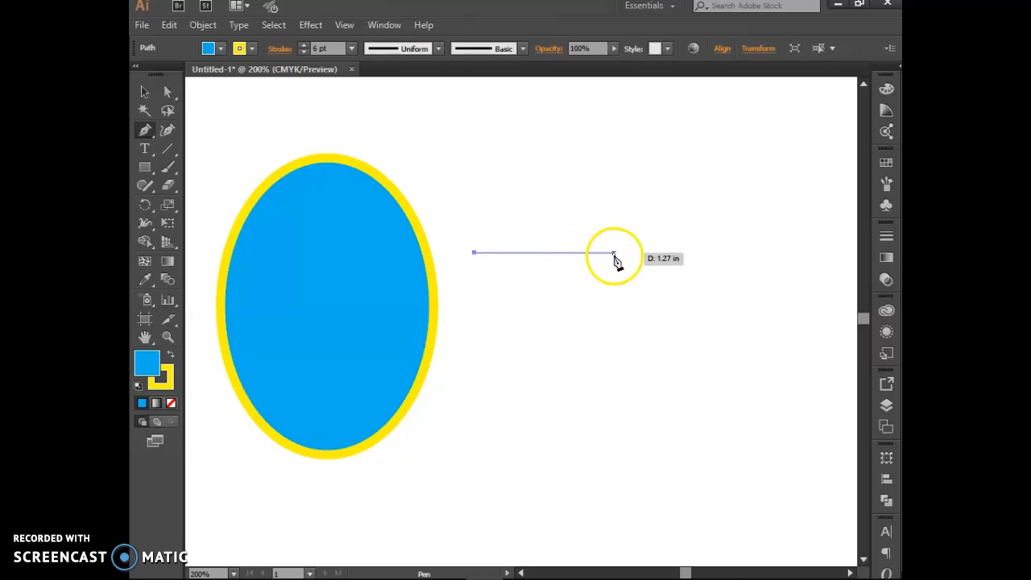
{"action": "left_click", "coordinate": [609, 306]}
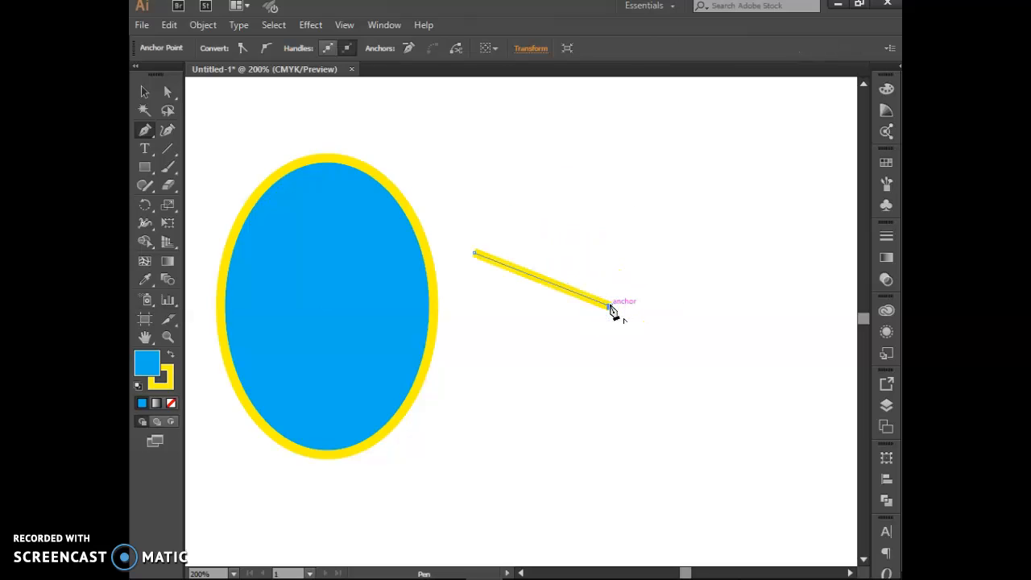
{"action": "left_click", "coordinate": [612, 420]}
{"action": "left_click_drag", "start_coordinate": [613, 421], "coordinate": [522, 477]}
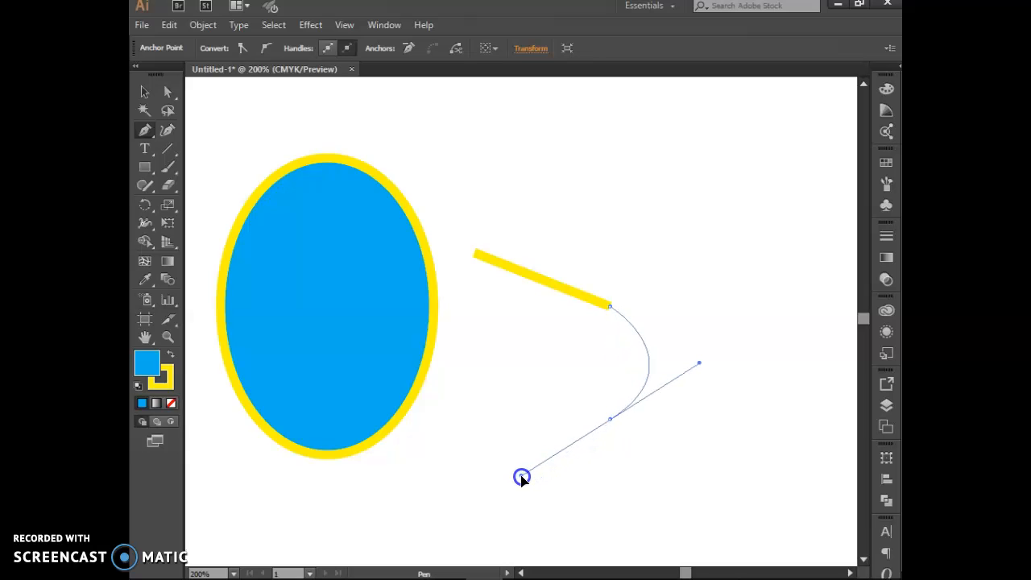
{"action": "left_click_drag", "start_coordinate": [522, 478], "coordinate": [525, 483]}
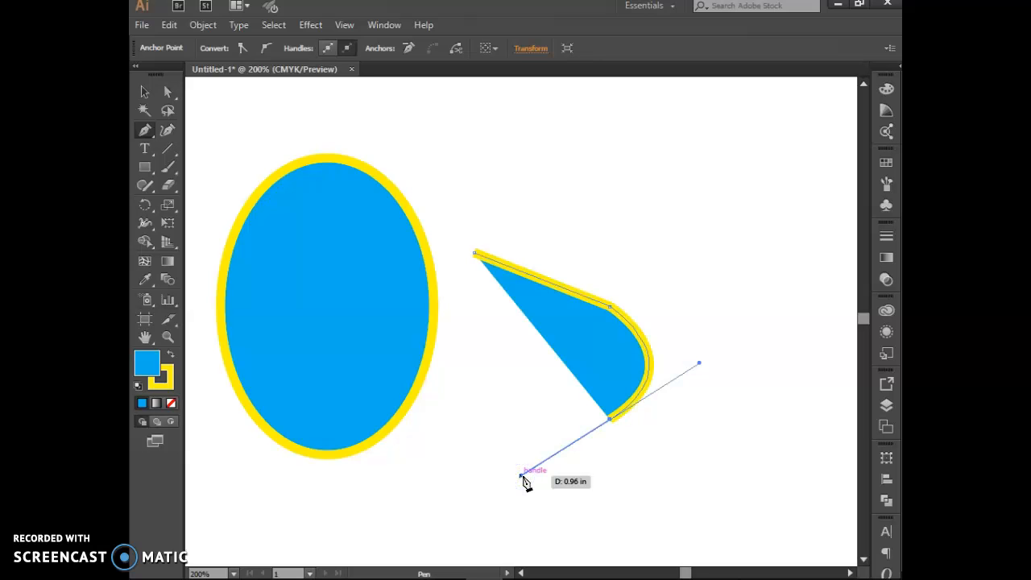
{"action": "left_click", "coordinate": [490, 363]}
{"action": "left_click", "coordinate": [474, 255]}
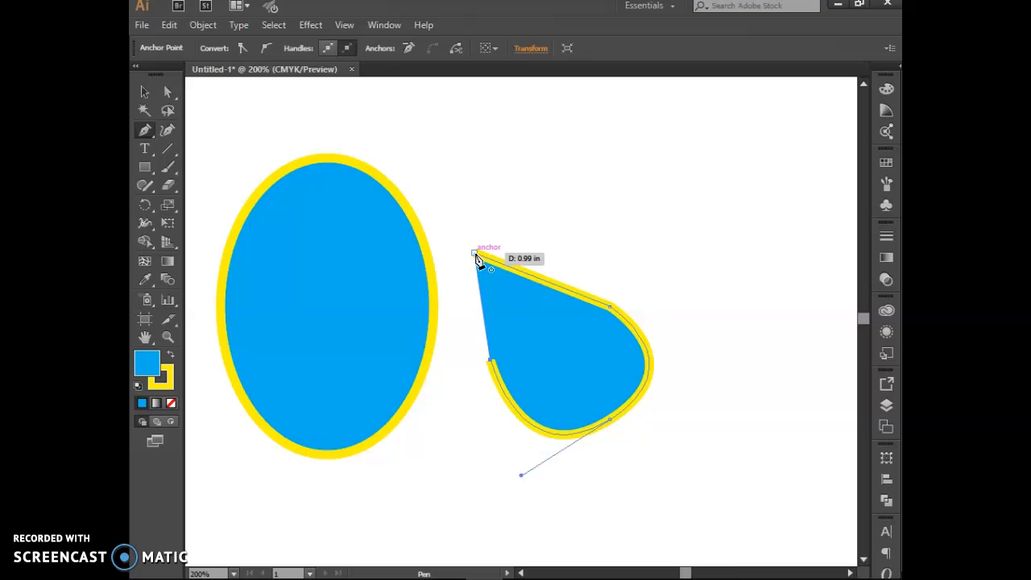
{"action": "left_click", "coordinate": [475, 257]}
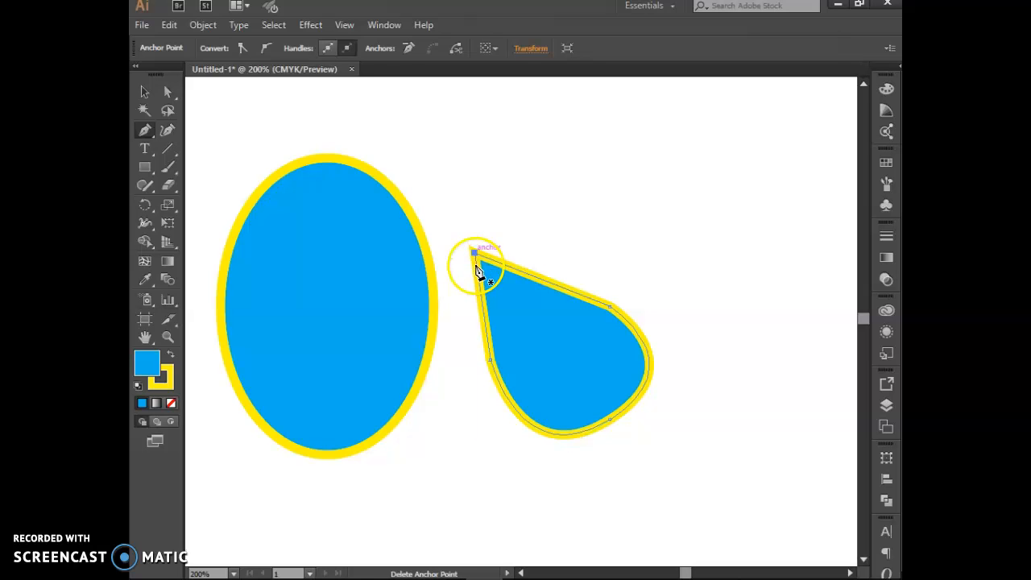
Examine the teardrop's closed corner up close, then return to an overview of both shapes
{"action": "key", "text": "ctrl+plus"}
{"action": "key", "text": "ctrl+plus"}
{"action": "key", "text": "ctrl+plus"}
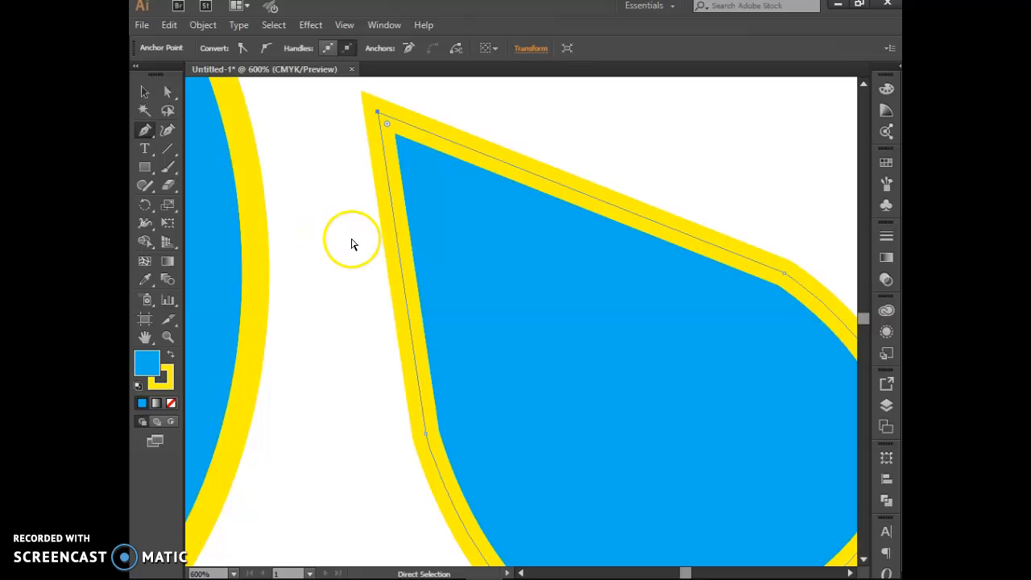
{"action": "key", "text": "ctrl+minus"}
{"action": "key", "text": "ctrl+minus"}
{"action": "key", "text": "ctrl+minus"}
{"action": "key", "text": "ctrl+minus"}
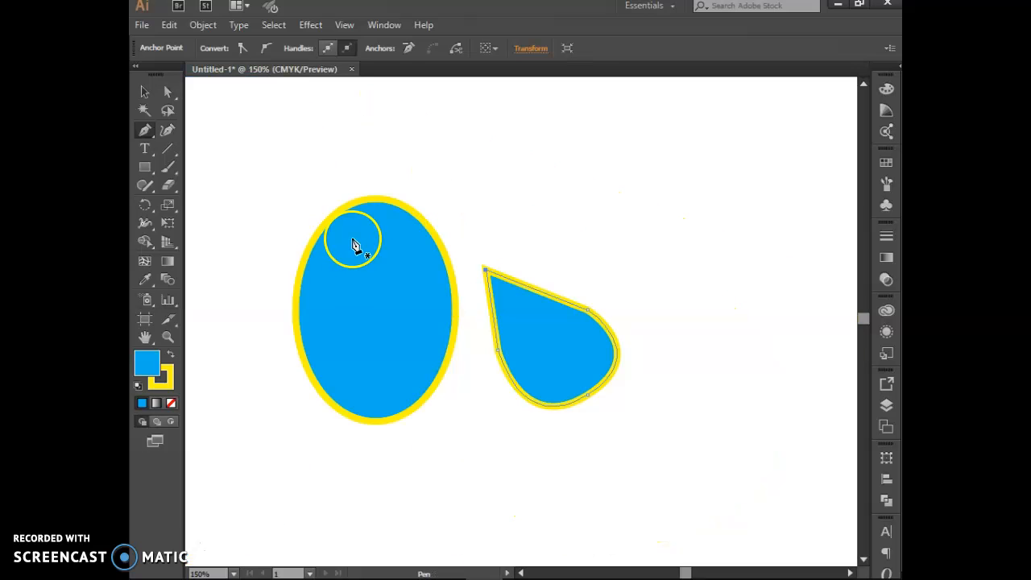
Draw a larger curved path to the right of the teardrop with the Pen tool, leaving a small gap between its ends, and deselect it
{"action": "left_click", "coordinate": [629, 185]}
{"action": "left_click_drag", "start_coordinate": [642, 344], "coordinate": [694, 396]}
{"action": "left_click_drag", "start_coordinate": [752, 304], "coordinate": [662, 196]}
{"action": "left_click", "coordinate": [639, 186]}
{"action": "left_click", "coordinate": [635, 184]}
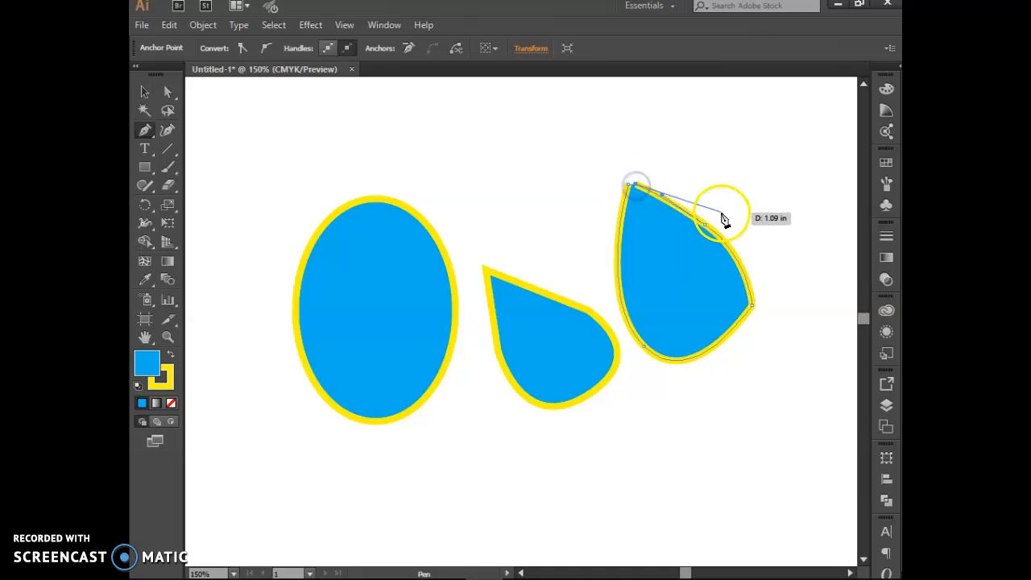
{"action": "left_click_drag", "start_coordinate": [685, 267], "coordinate": [146, 95]}
{"action": "left_click", "coordinate": [145, 92]}
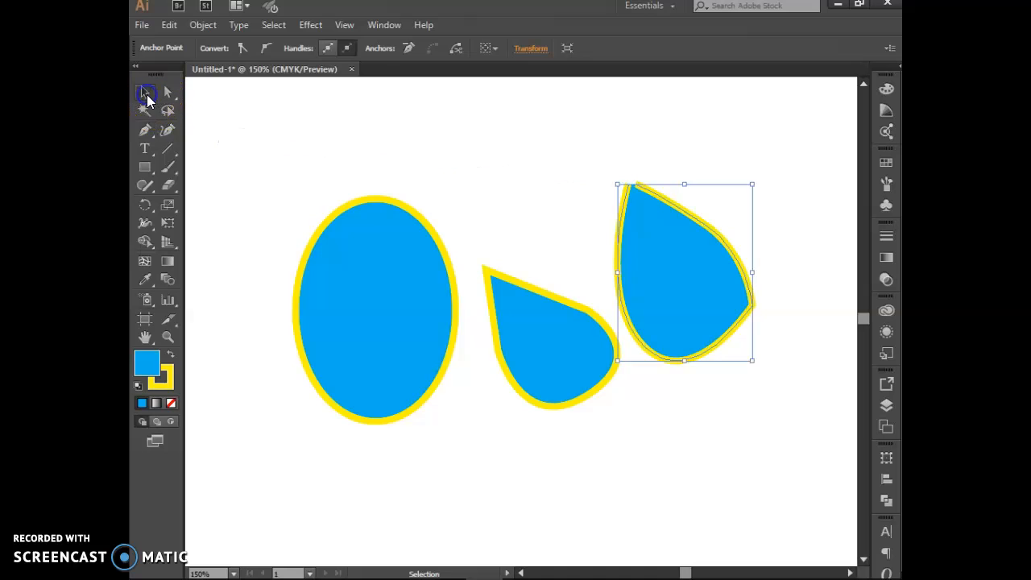
{"action": "left_click", "coordinate": [320, 177]}
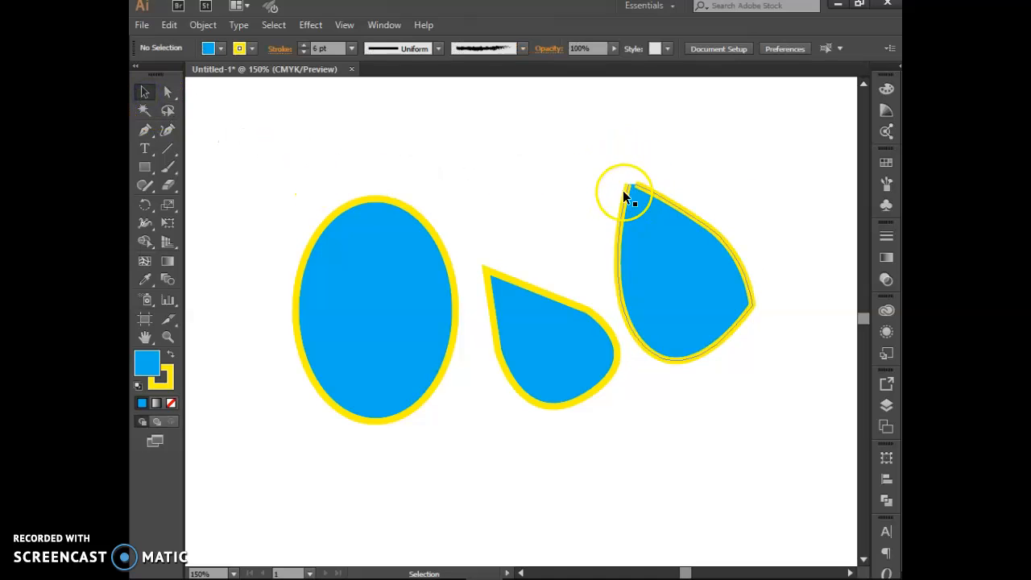
Select both pen-drawn shapes beside the ellipse and delete them
{"action": "key", "text": "a"}
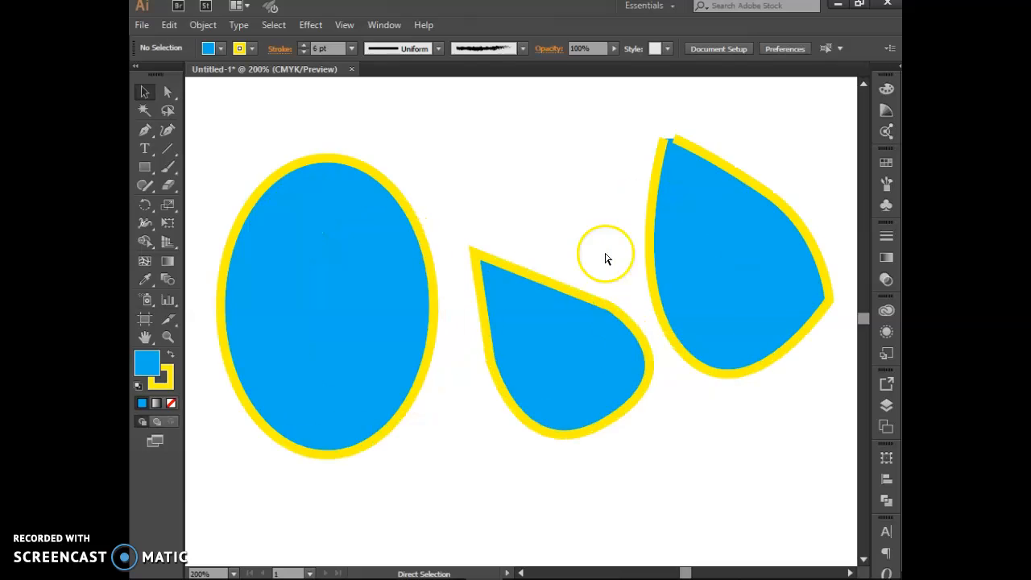
{"action": "key", "text": "ctrl+="}
{"action": "left_click_drag", "start_coordinate": [660, 262], "coordinate": [543, 344]}
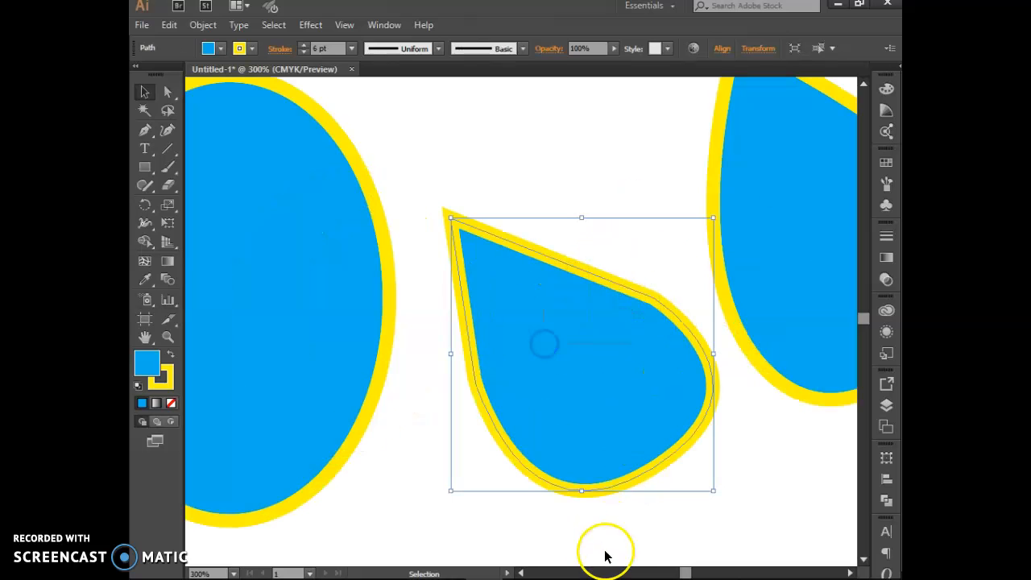
{"action": "left_click_drag", "start_coordinate": [689, 571], "coordinate": [689, 572]}
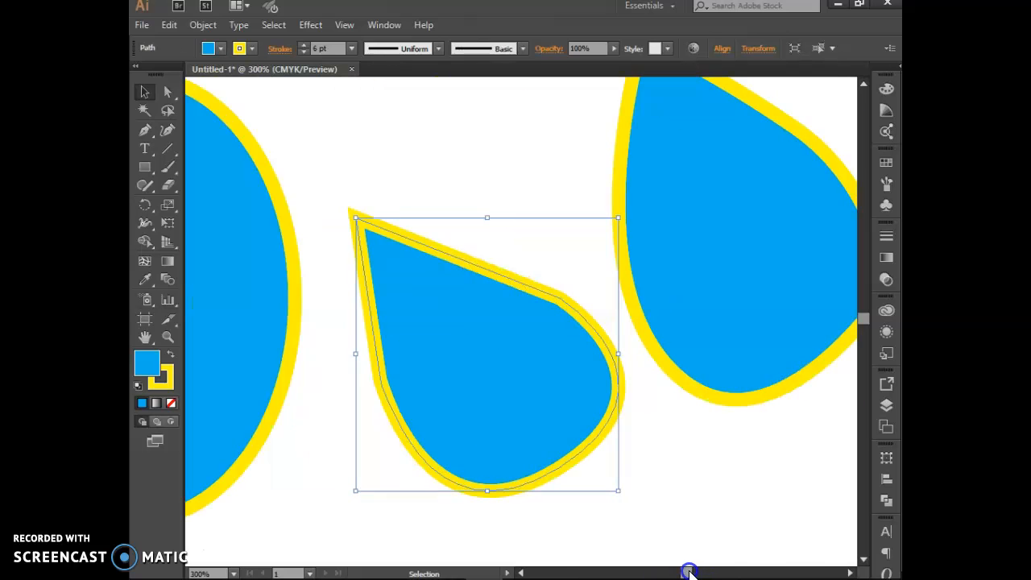
{"action": "scroll", "coordinate": [693, 508], "scroll_direction": "up", "scroll_amount": 3}
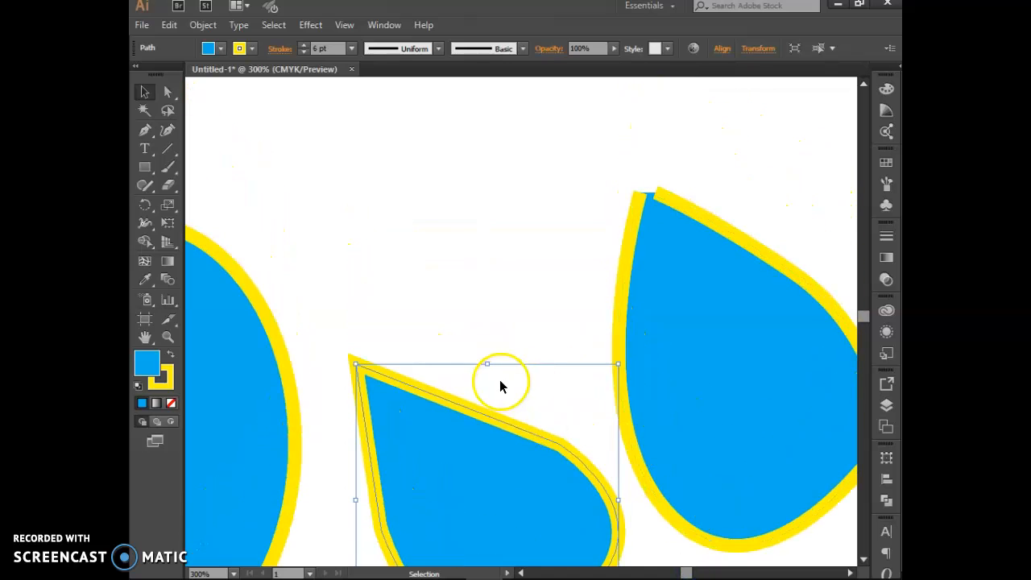
{"action": "left_click", "coordinate": [498, 292]}
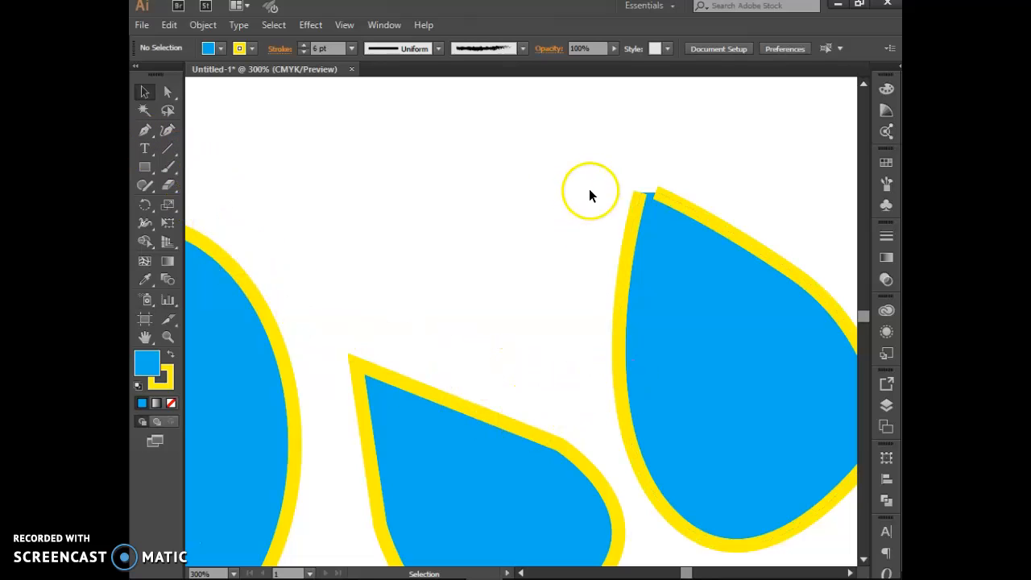
{"action": "left_click_drag", "start_coordinate": [429, 195], "coordinate": [690, 504]}
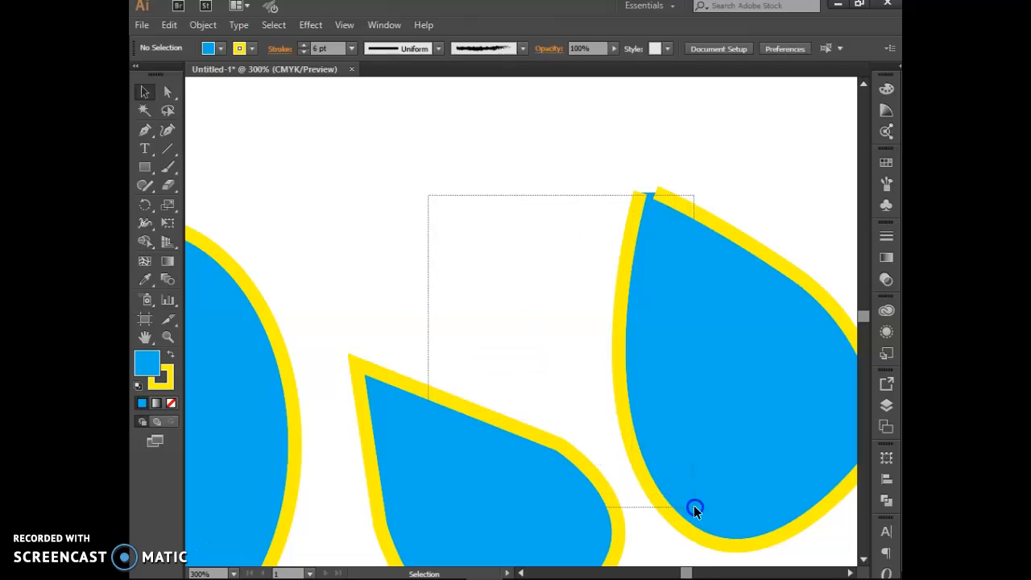
{"action": "left_click_drag", "start_coordinate": [694, 506], "coordinate": [694, 506]}
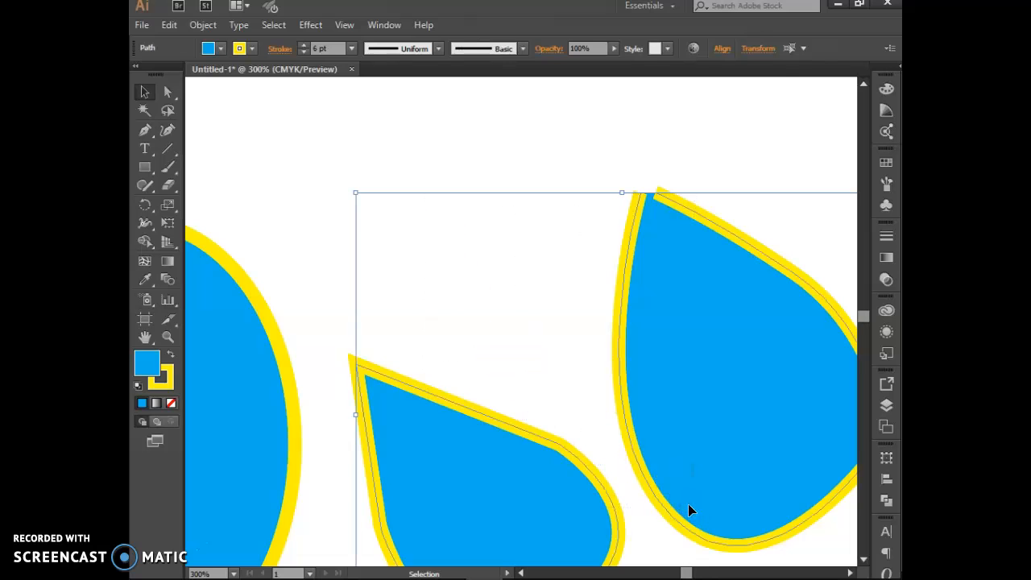
{"action": "key", "text": "Delete"}
Draw a closed five-sided polygon of straight segments to the right of the ellipse with the Pen tool
{"action": "left_click", "coordinate": [145, 131]}
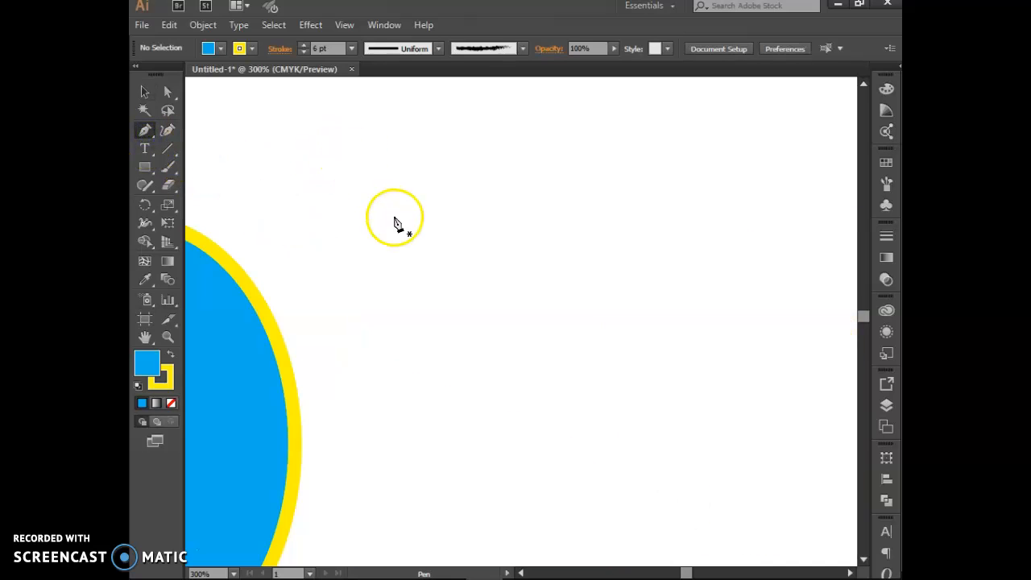
{"action": "left_click", "coordinate": [360, 186]}
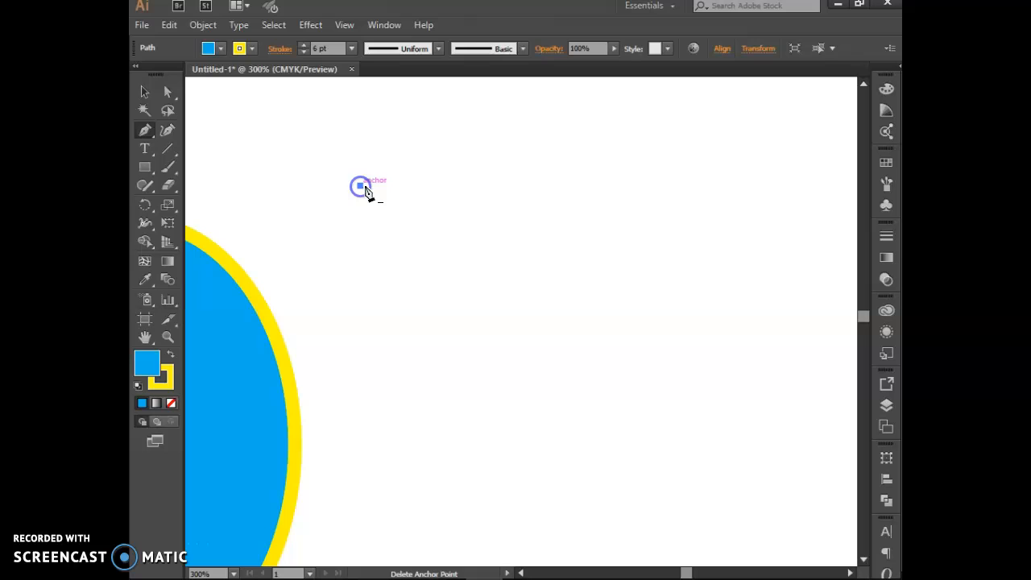
{"action": "left_click", "coordinate": [526, 186]}
{"action": "left_click", "coordinate": [662, 248]}
{"action": "left_click", "coordinate": [648, 349]}
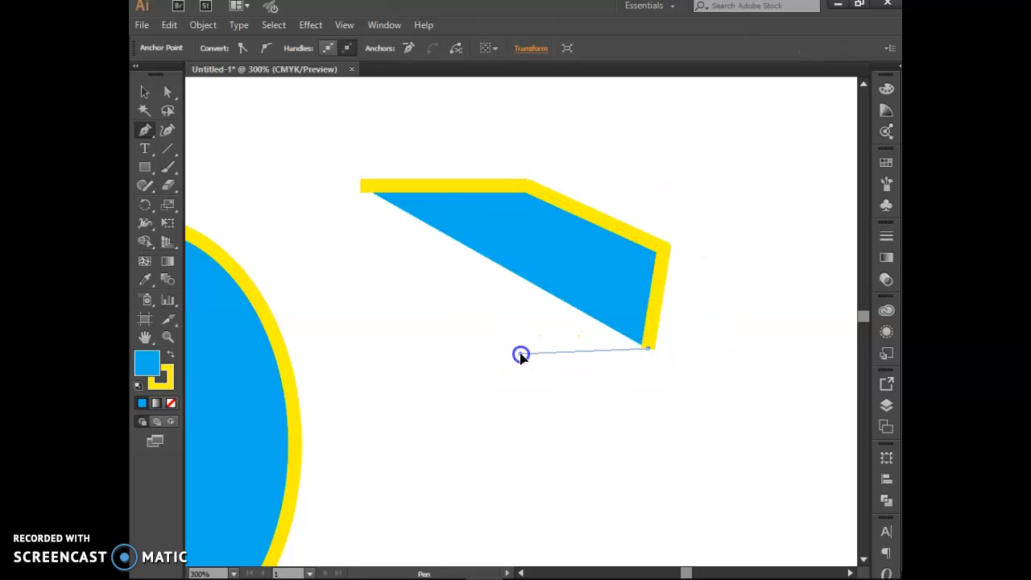
{"action": "left_click", "coordinate": [519, 352]}
{"action": "left_click", "coordinate": [360, 187]}
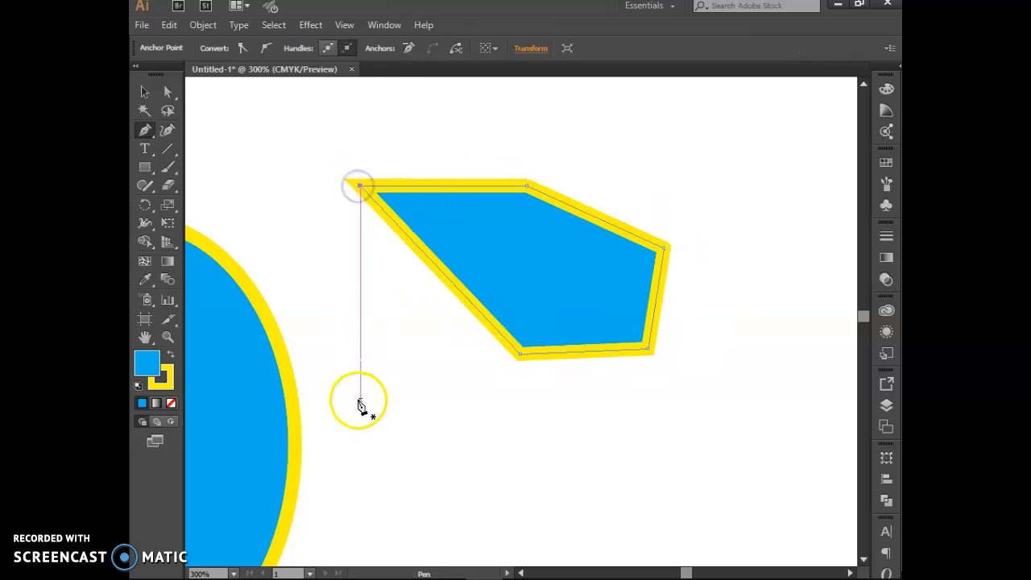
Draw a closed curved teardrop with two anchor points below the polygon using the Pen tool
{"action": "left_click", "coordinate": [381, 370]}
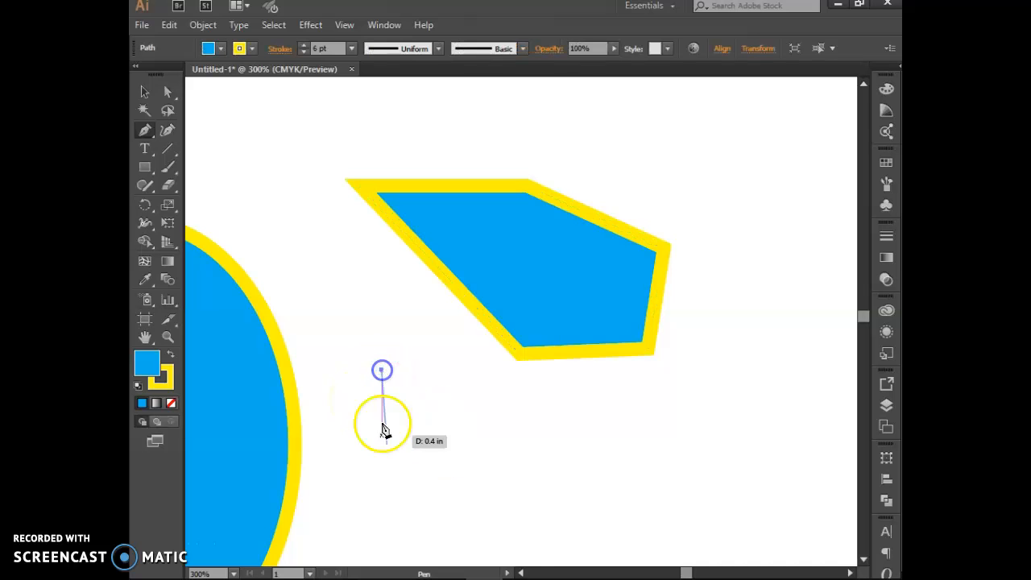
{"action": "left_click_drag", "start_coordinate": [576, 507], "coordinate": [721, 405]}
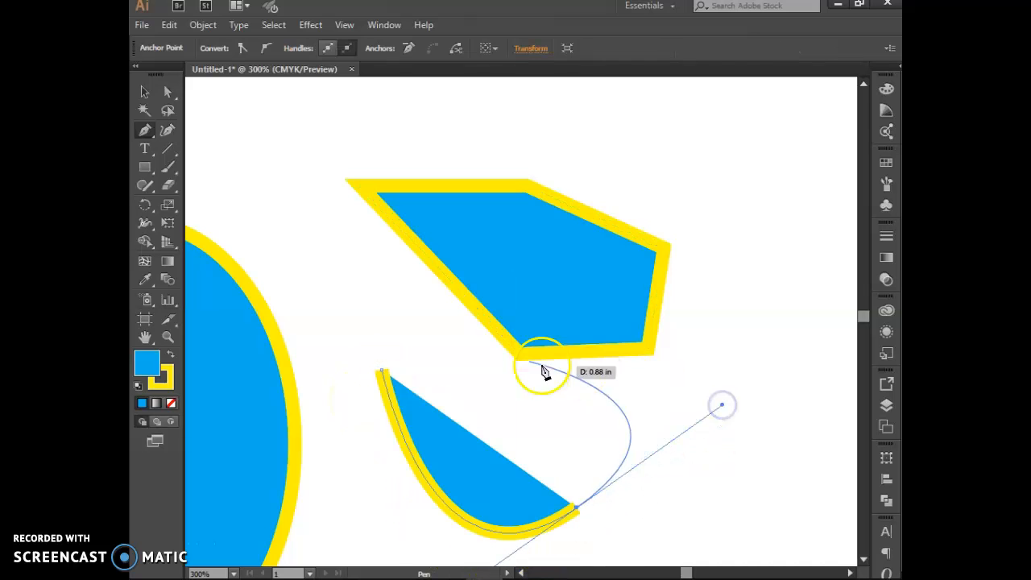
{"action": "left_click", "coordinate": [384, 373]}
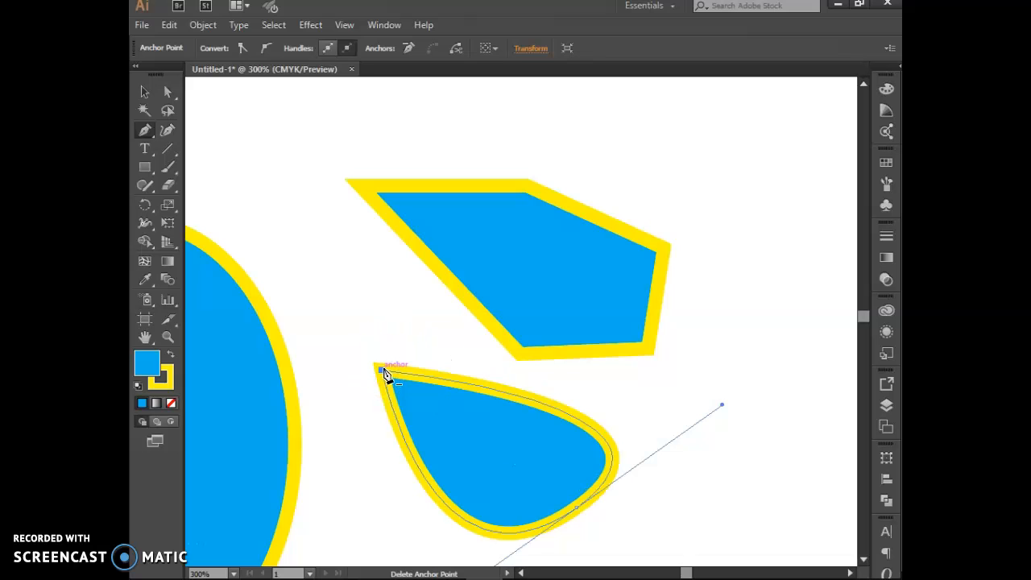
{"action": "left_click", "coordinate": [384, 373]}
{"action": "left_click", "coordinate": [515, 298]}
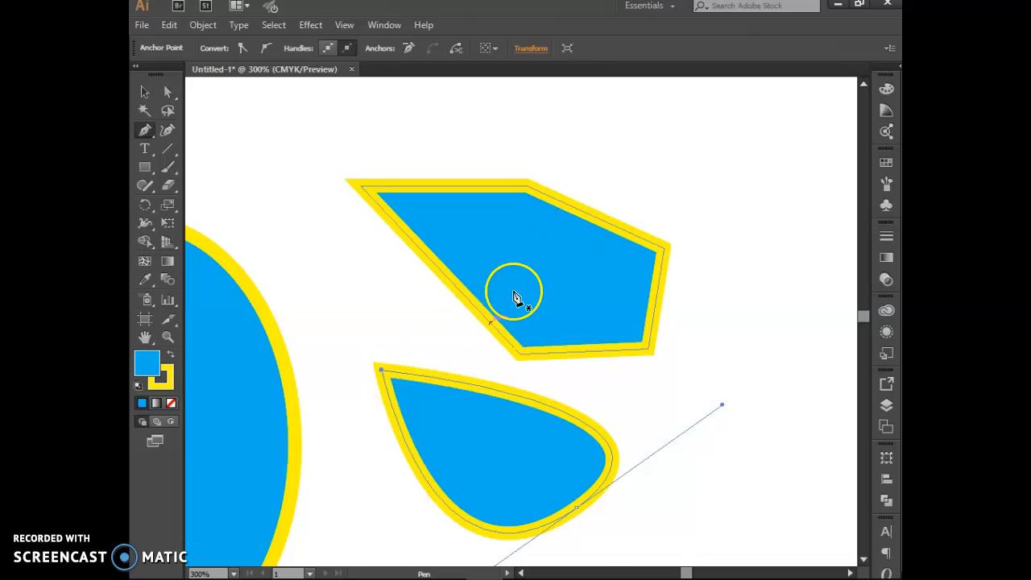
Draw a small open path of many closely spaced anchor points above the polygon with the Pen tool, and deselect it with the Selection tool
{"action": "scroll", "coordinate": [472, 350], "scroll_direction": "up", "scroll_amount": 6}
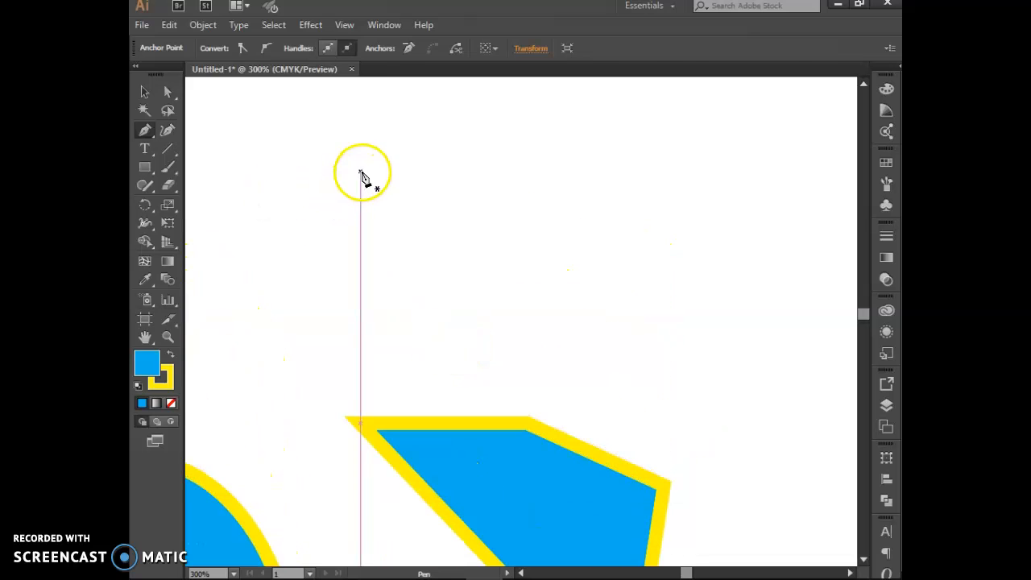
{"action": "left_click", "coordinate": [361, 173]}
{"action": "left_click_drag", "start_coordinate": [367, 188], "coordinate": [389, 197]}
{"action": "left_click", "coordinate": [400, 199]}
{"action": "left_click", "coordinate": [417, 199]}
{"action": "left_click", "coordinate": [439, 199]}
{"action": "left_click", "coordinate": [448, 199]}
{"action": "left_click", "coordinate": [460, 191]}
{"action": "left_click", "coordinate": [462, 184]}
{"action": "left_click", "coordinate": [466, 175]}
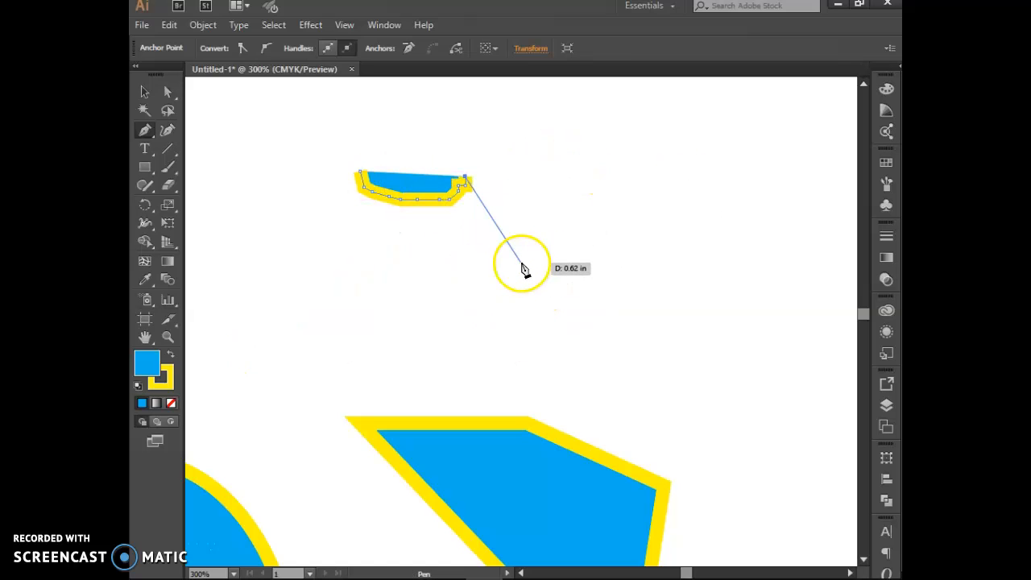
{"action": "left_click", "coordinate": [146, 91]}
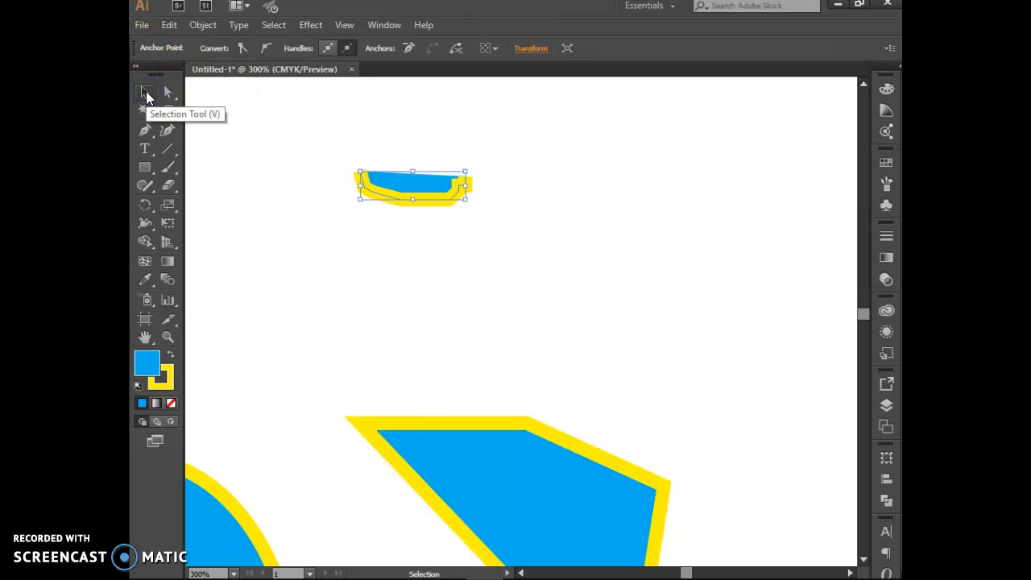
{"action": "left_click", "coordinate": [173, 60]}
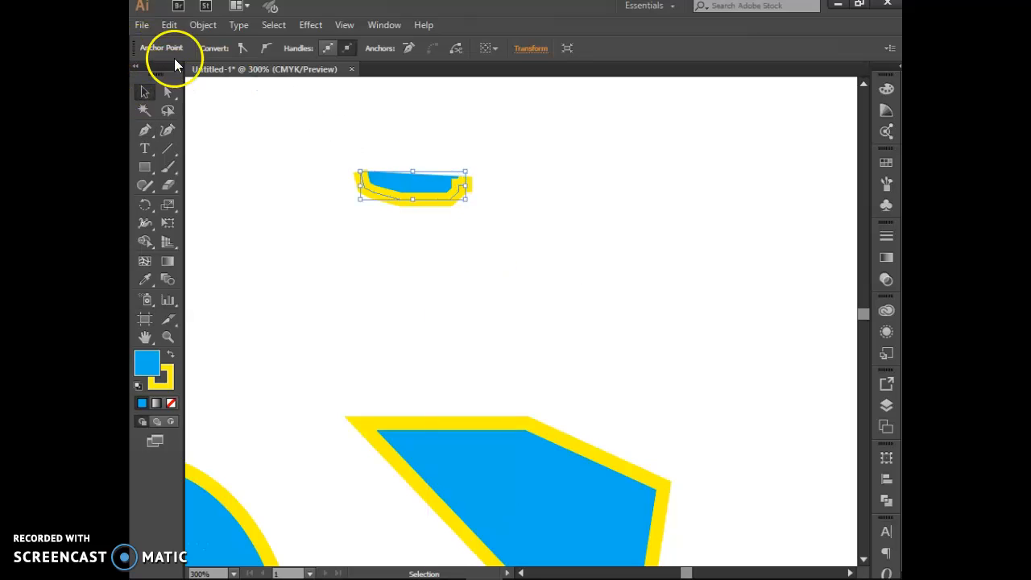
{"action": "left_click", "coordinate": [465, 246]}
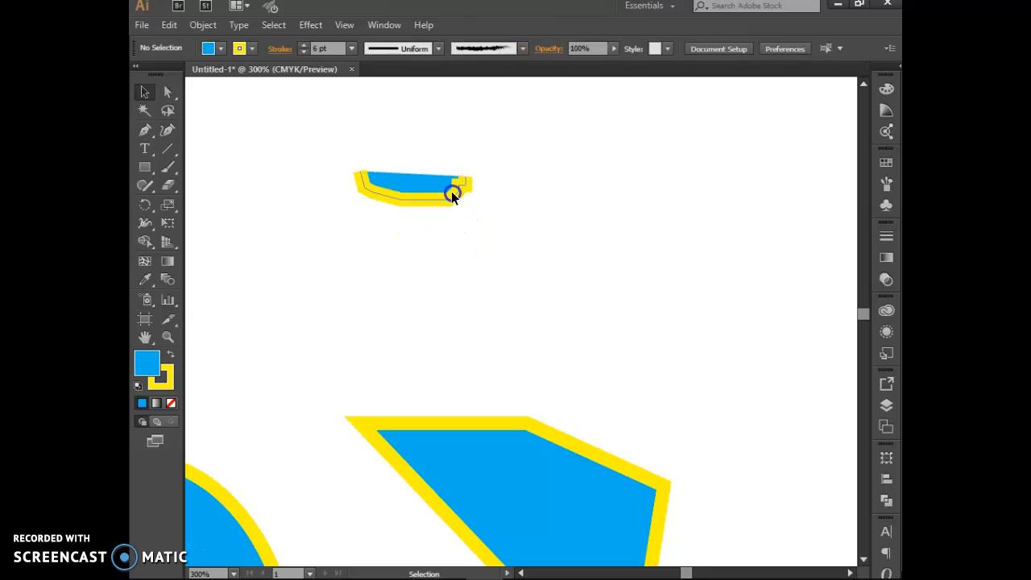
Set the small open path above the polygon to no fill and a black stroke, and deselect it
{"action": "left_click", "coordinate": [451, 191]}
{"action": "left_click", "coordinate": [221, 48]}
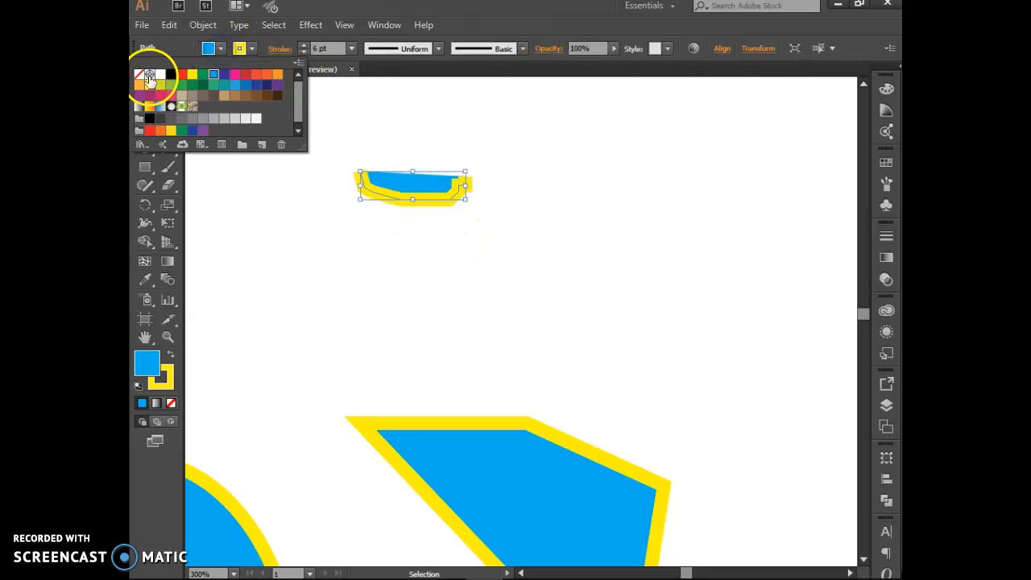
{"action": "left_click", "coordinate": [139, 75]}
{"action": "left_click", "coordinate": [250, 49]}
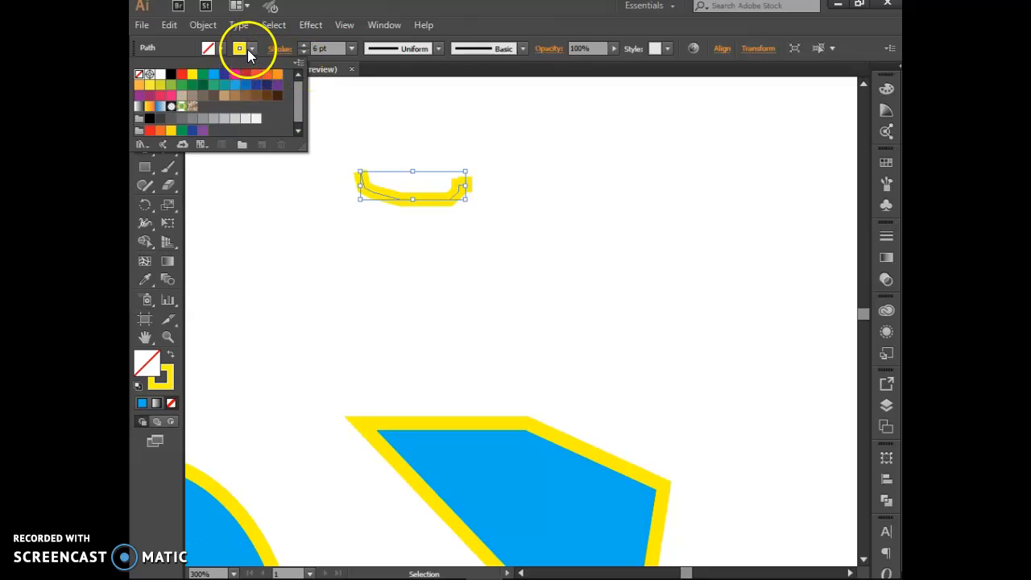
{"action": "left_click", "coordinate": [239, 48]}
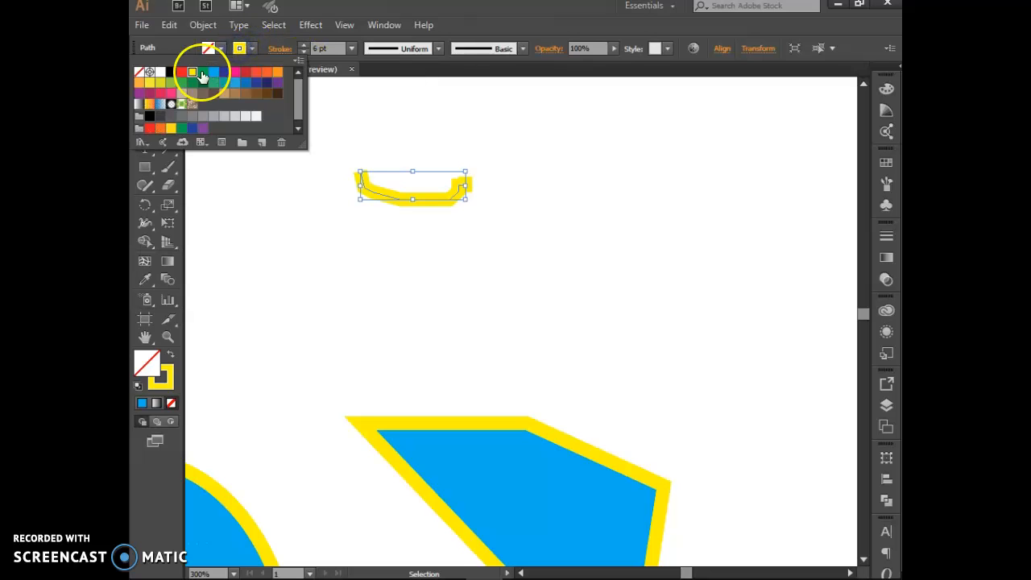
{"action": "left_click", "coordinate": [171, 75]}
{"action": "left_click", "coordinate": [292, 246]}
{"action": "left_click", "coordinate": [492, 320]}
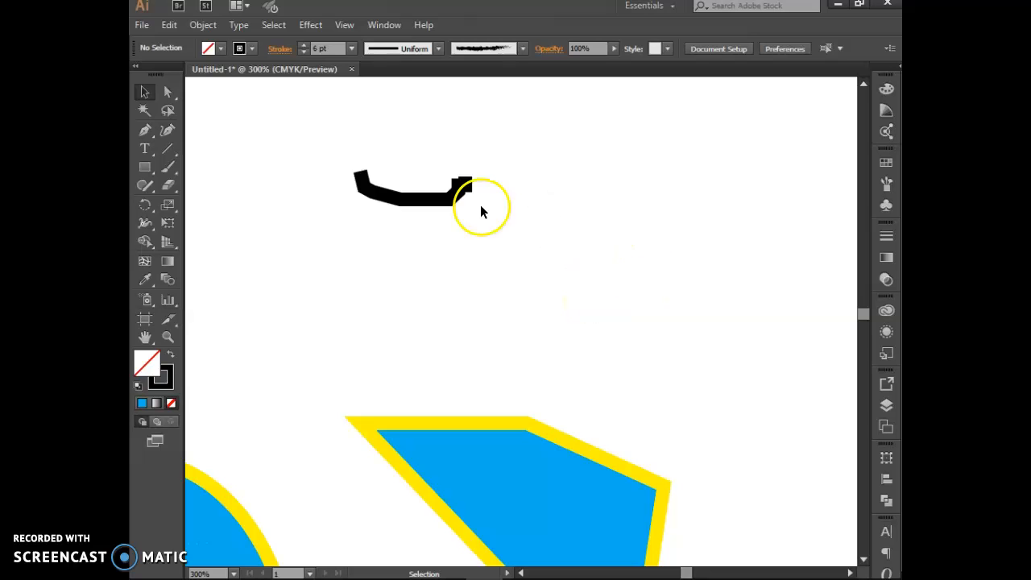
Draw an open, downward-bowed curve with two anchor points beside the small black path using the Pen tool
{"action": "left_click", "coordinate": [145, 130]}
{"action": "left_click", "coordinate": [552, 176]}
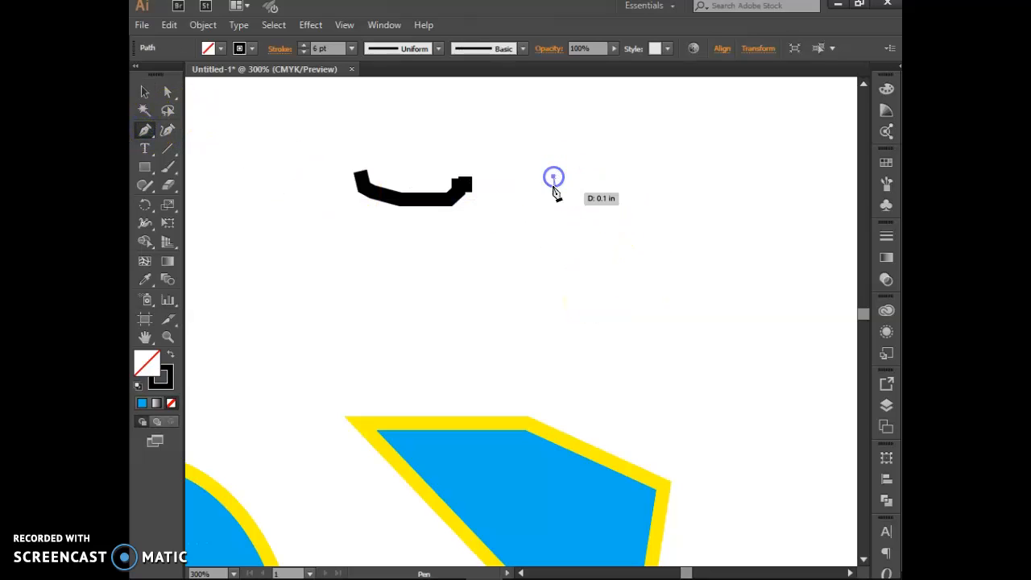
{"action": "mouse_move", "coordinate": [700, 177]}
{"action": "left_mouse_down"}
{"action": "mouse_move", "coordinate": [715, 169]}
{"action": "mouse_move", "coordinate": [730, 127]}
{"action": "mouse_move", "coordinate": [808, 131]}
{"action": "mouse_move", "coordinate": [782, 118]}
{"action": "left_mouse_up"}
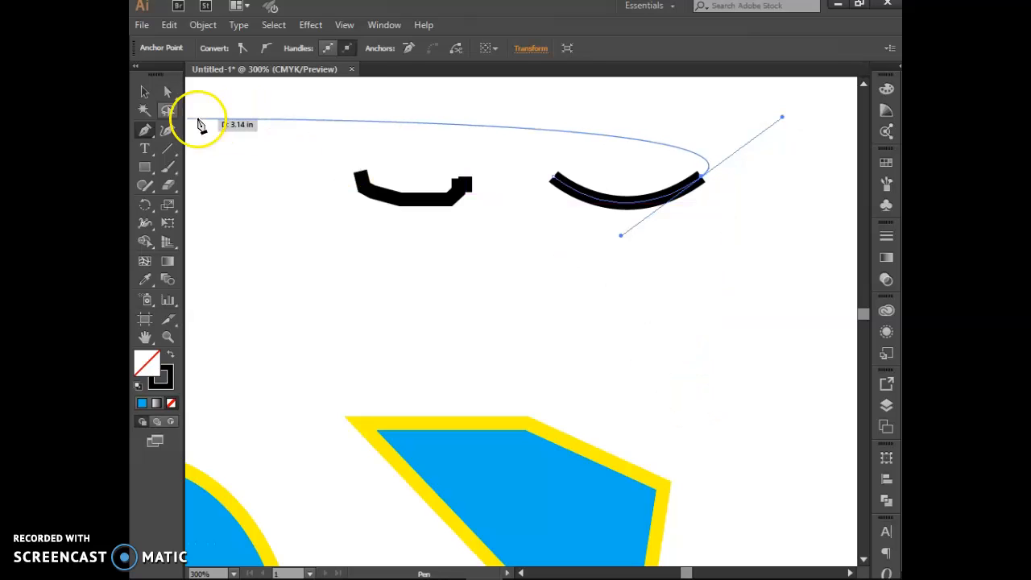
{"action": "left_click", "coordinate": [145, 92]}
Apply Width Profile 1 to the stroke of the new curve and deselect it
{"action": "left_click", "coordinate": [633, 203]}
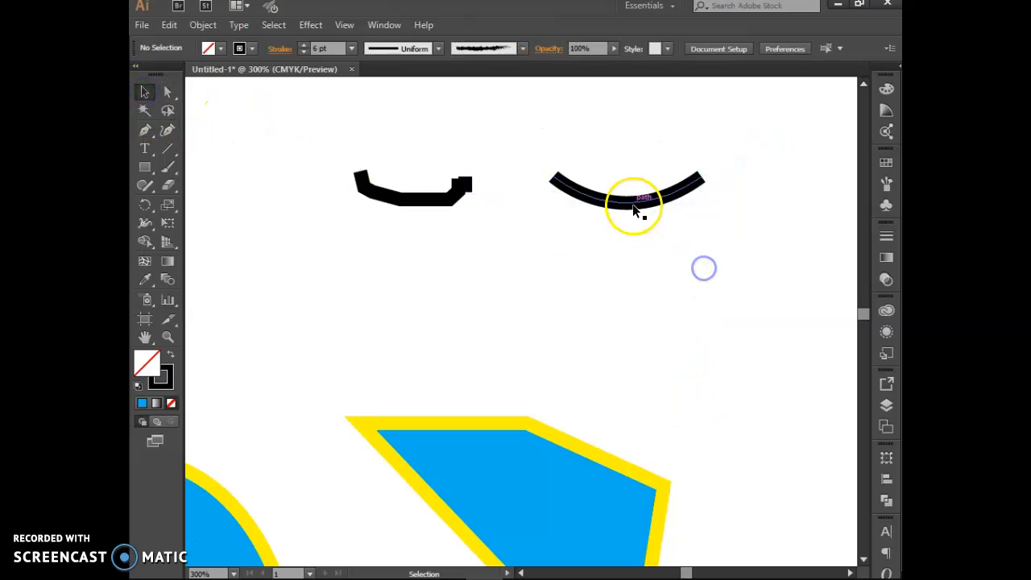
{"action": "left_click", "coordinate": [439, 49]}
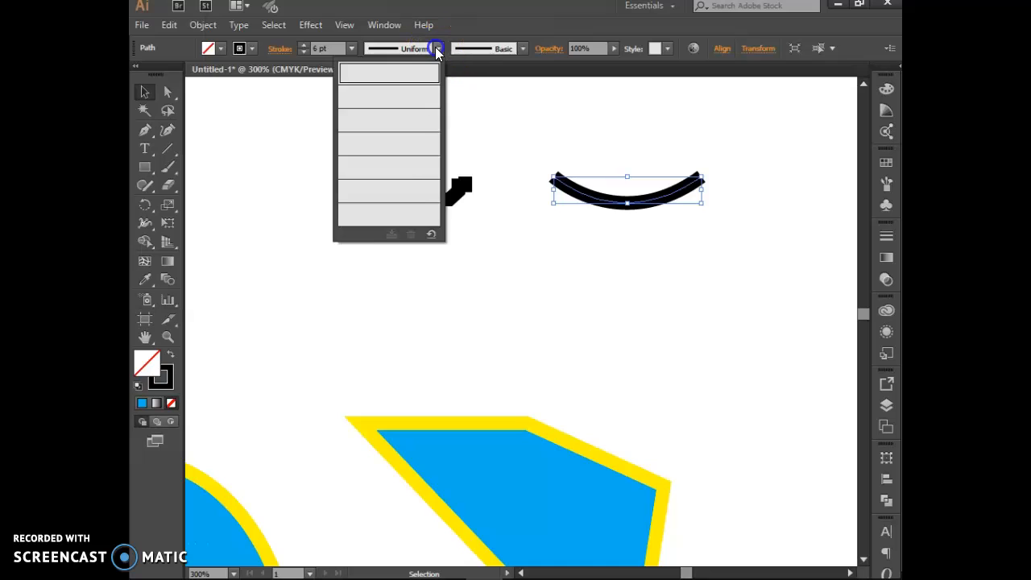
{"action": "left_click", "coordinate": [402, 95]}
{"action": "left_click", "coordinate": [703, 274]}
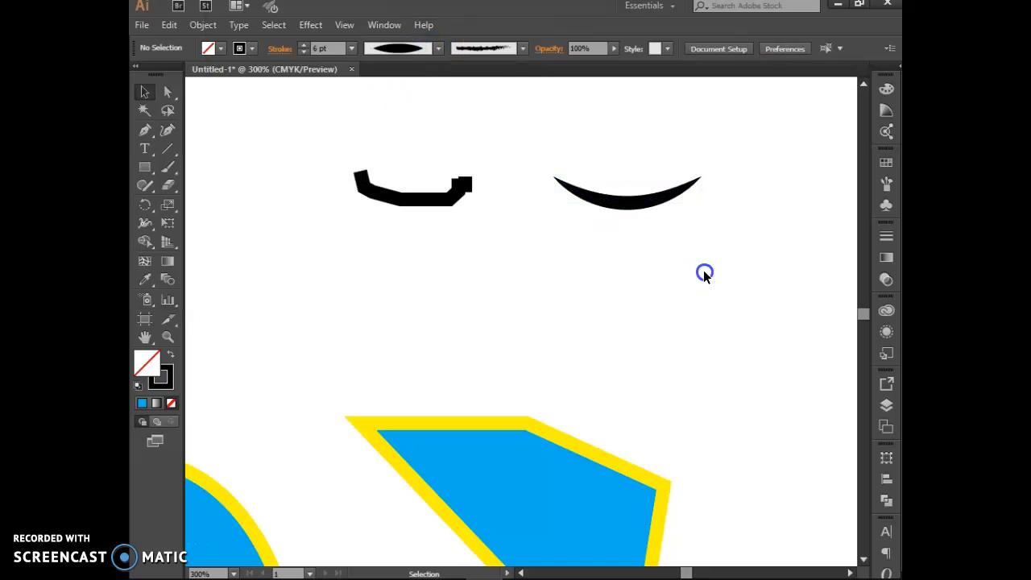
Increase the stroke weight of the tapered curve to 15 pt
{"action": "left_click", "coordinate": [637, 202]}
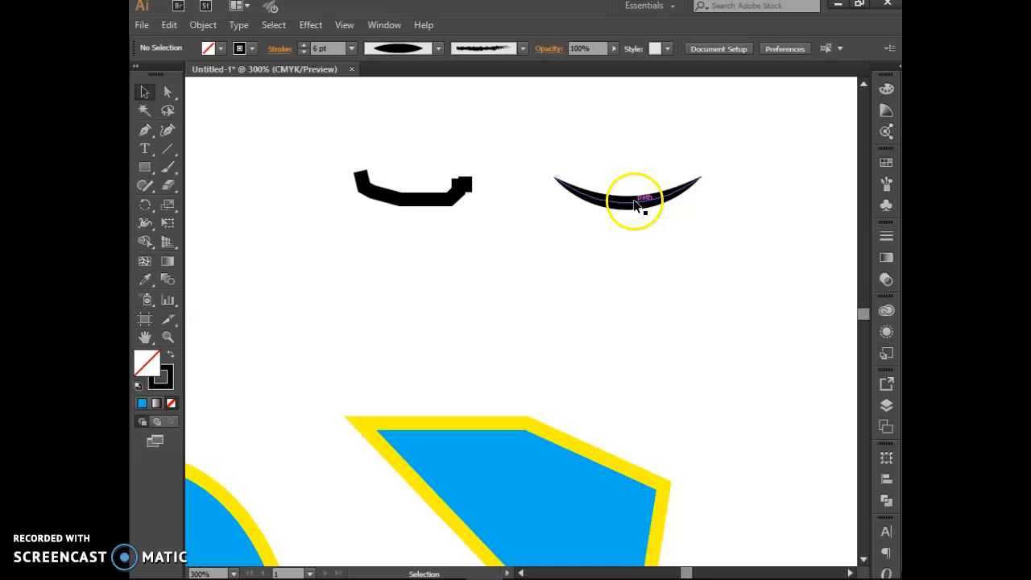
{"action": "left_click", "coordinate": [438, 49]}
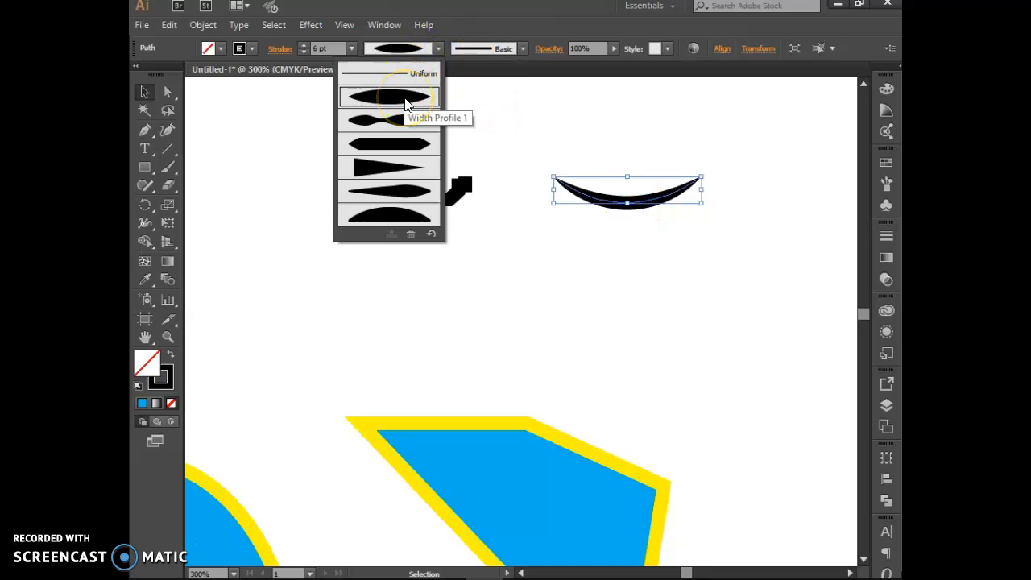
{"action": "left_click", "coordinate": [303, 46]}
{"action": "left_click", "coordinate": [303, 45]}
{"action": "left_click", "coordinate": [304, 46]}
{"action": "left_click", "coordinate": [303, 46]}
{"action": "left_click", "coordinate": [304, 46]}
{"action": "left_click", "coordinate": [303, 46]}
{"action": "left_click", "coordinate": [304, 46]}
{"action": "left_click", "coordinate": [304, 46]}
{"action": "left_click", "coordinate": [304, 46]}
{"action": "left_click", "coordinate": [303, 46]}
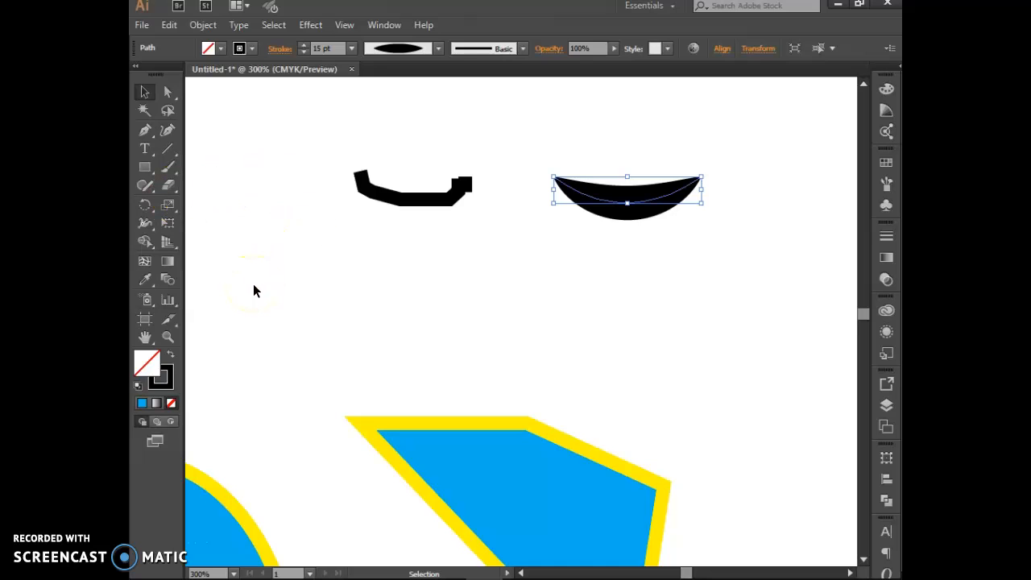
{"action": "scroll", "coordinate": [252, 293], "scroll_direction": "down", "scroll_amount": 1}
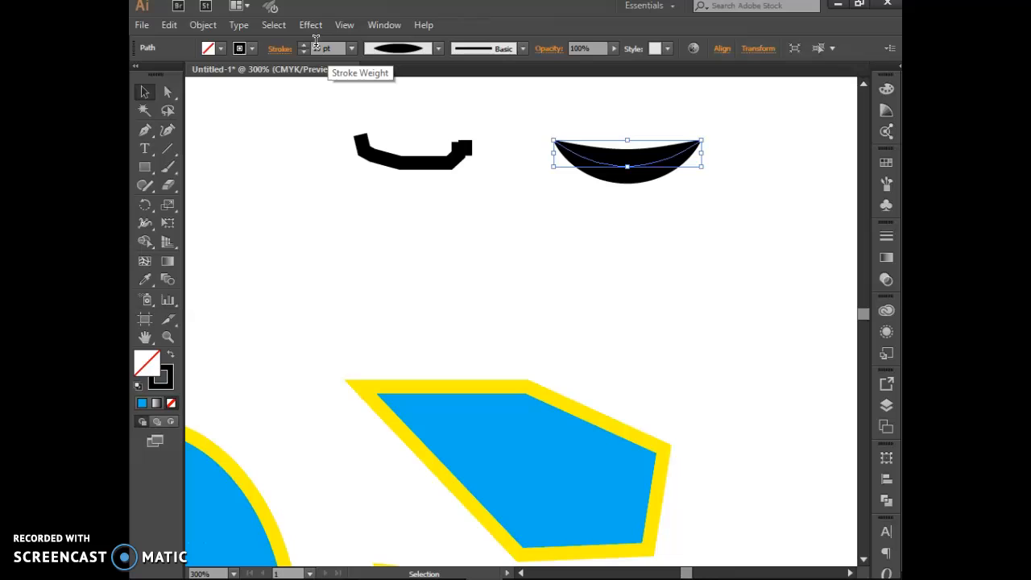
{"action": "left_click", "coordinate": [398, 361]}
{"action": "scroll", "coordinate": [394, 363], "scroll_direction": "up", "scroll_amount": 2}
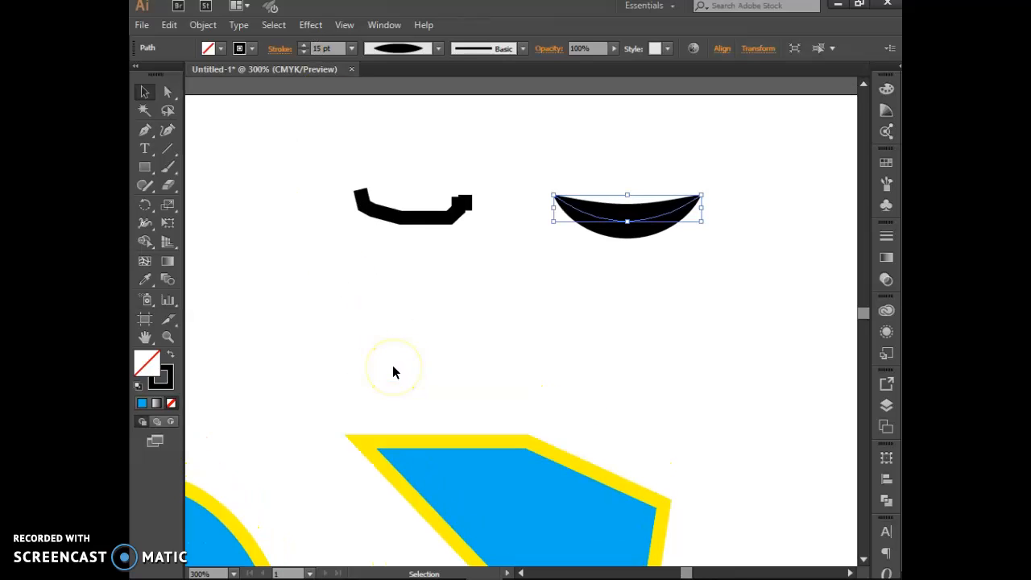
{"action": "scroll", "coordinate": [393, 371], "scroll_direction": "down", "scroll_amount": 3}
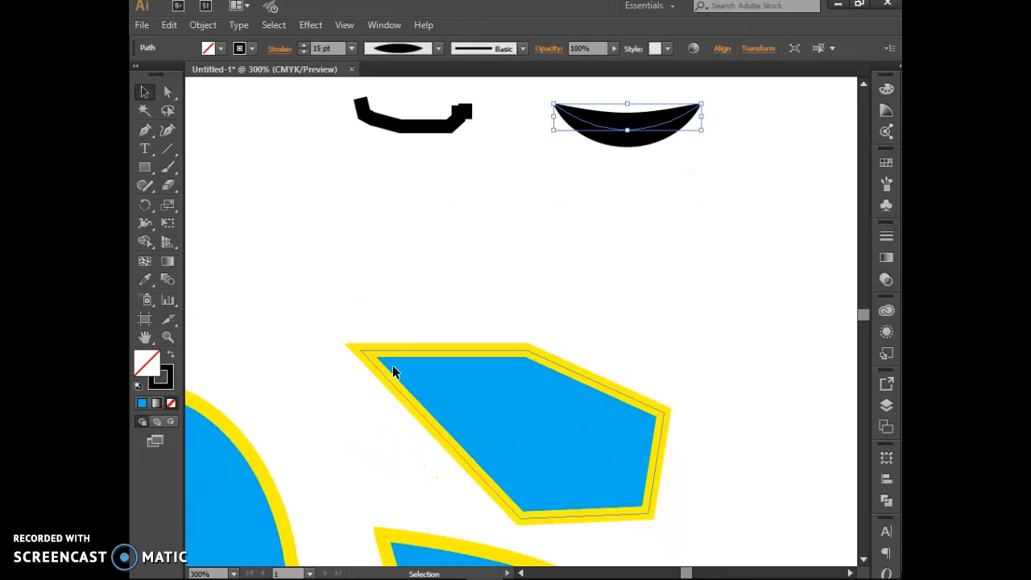
{"action": "left_click", "coordinate": [403, 355]}
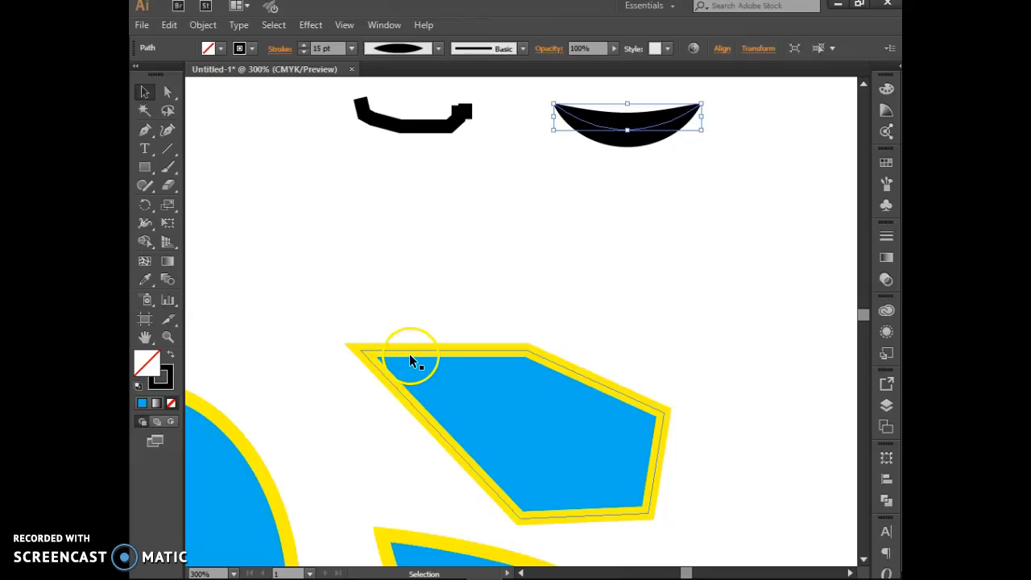
{"action": "left_click", "coordinate": [321, 373]}
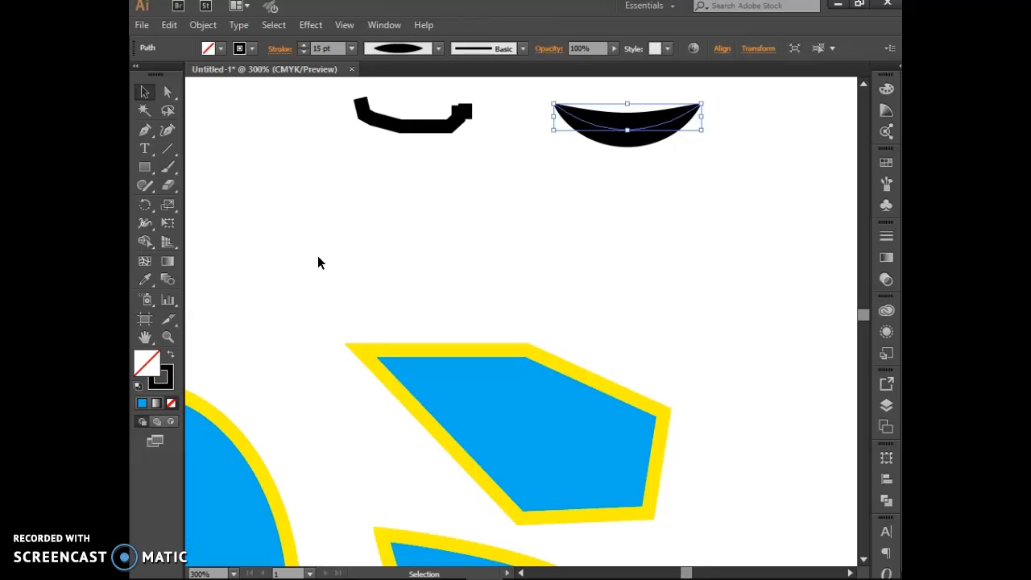
Capture a full-screen screenshot of the zoomed-in artwork, and fit the whole artboard in the window
{"action": "key", "text": "super"}
{"action": "key", "text": "super"}
{"action": "key", "text": "ctrl+1"}
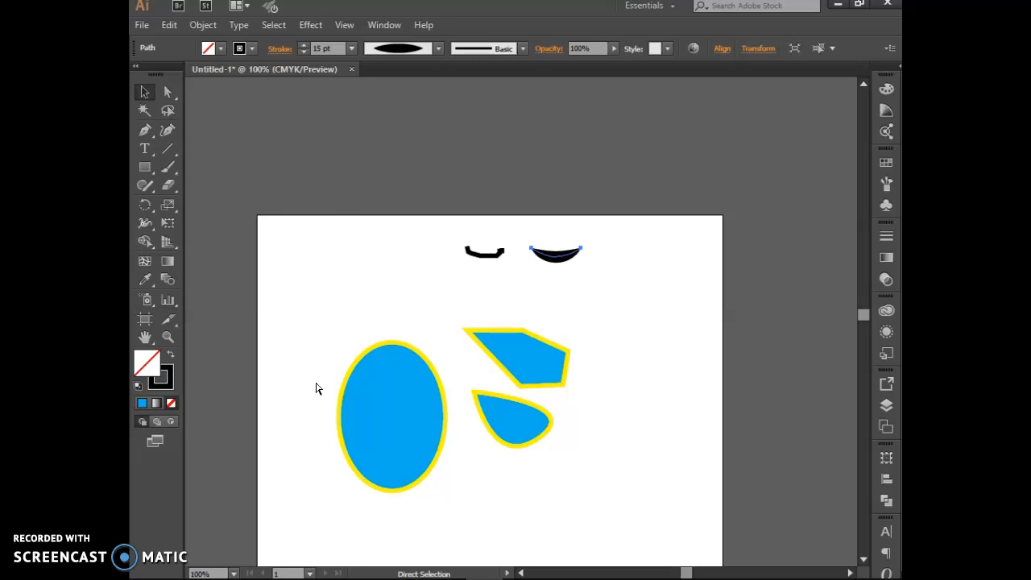
{"action": "key", "text": "ctrl+0"}
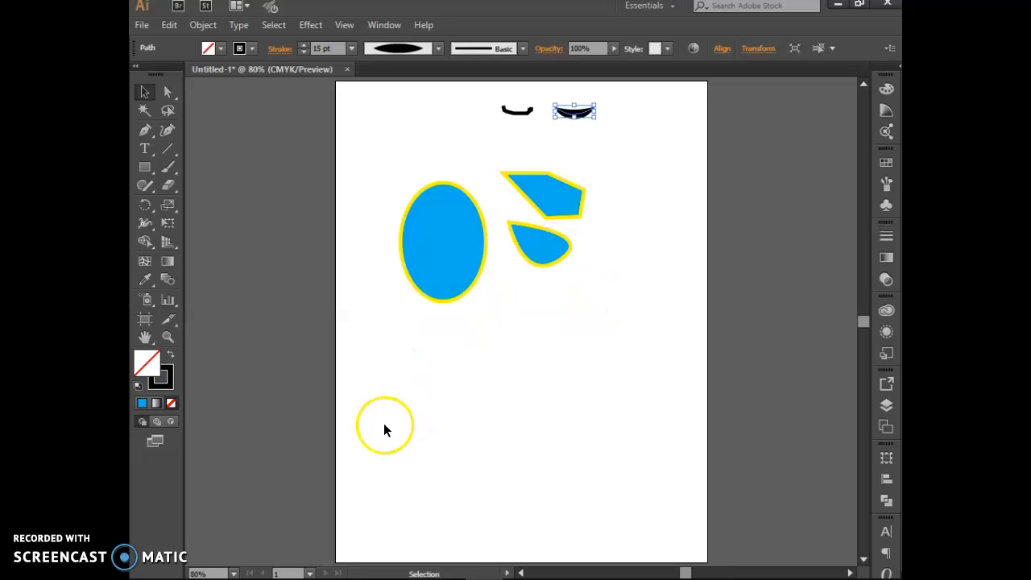
Switch to File Explorer, view the newest captures in the Screenshots folder under Pictures, and return to Illustrator
{"action": "left_click", "coordinate": [221, 565]}
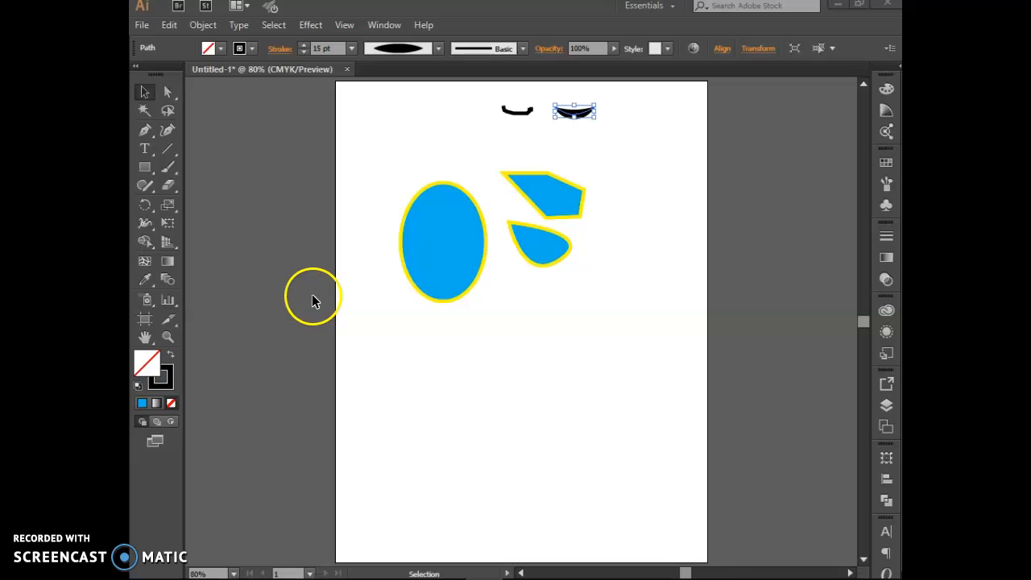
{"action": "key", "text": "super+e"}
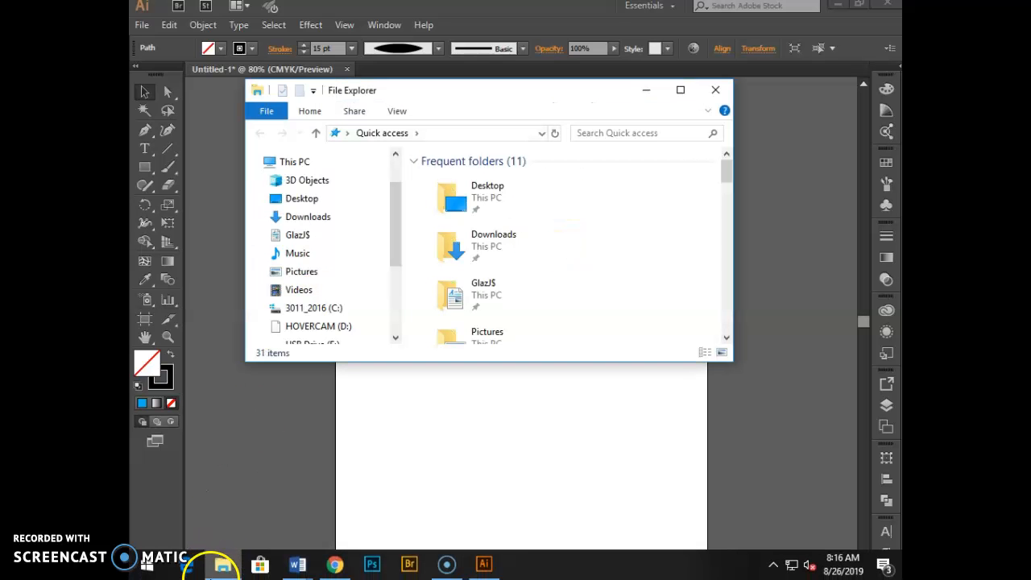
{"action": "mouse_move", "coordinate": [224, 570]}
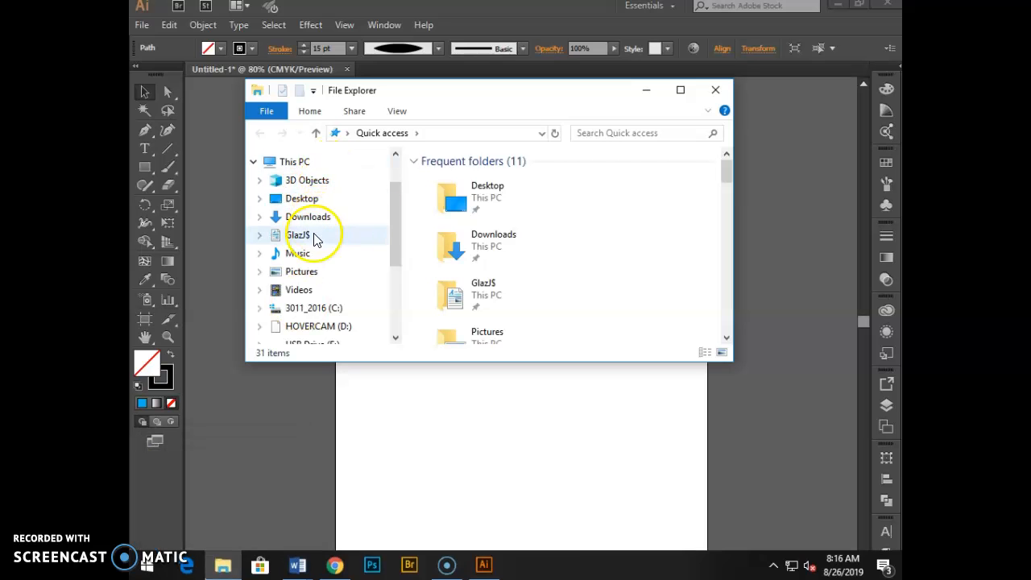
{"action": "left_click", "coordinate": [314, 271]}
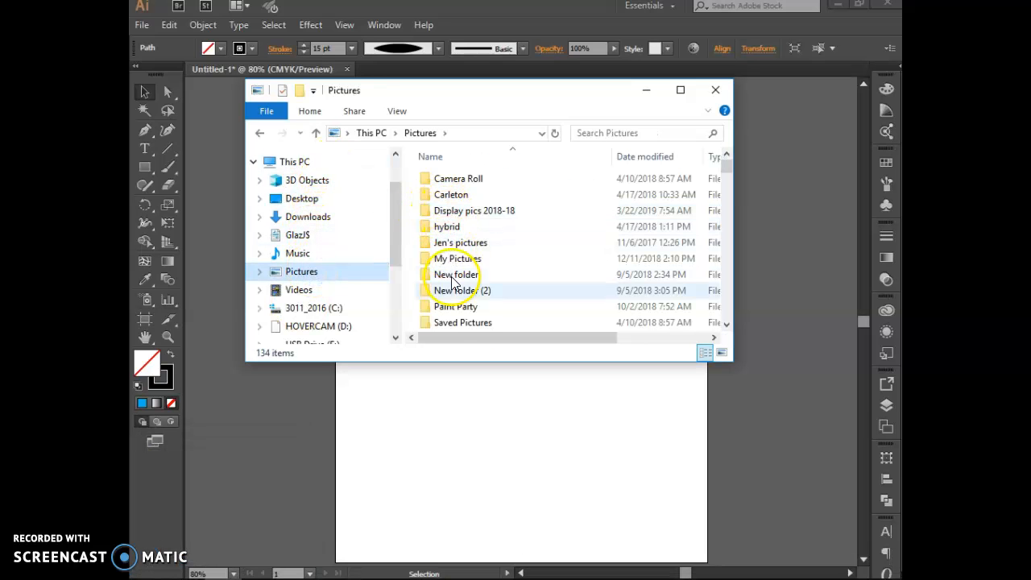
{"action": "scroll", "coordinate": [459, 307], "scroll_direction": "down", "scroll_amount": 1}
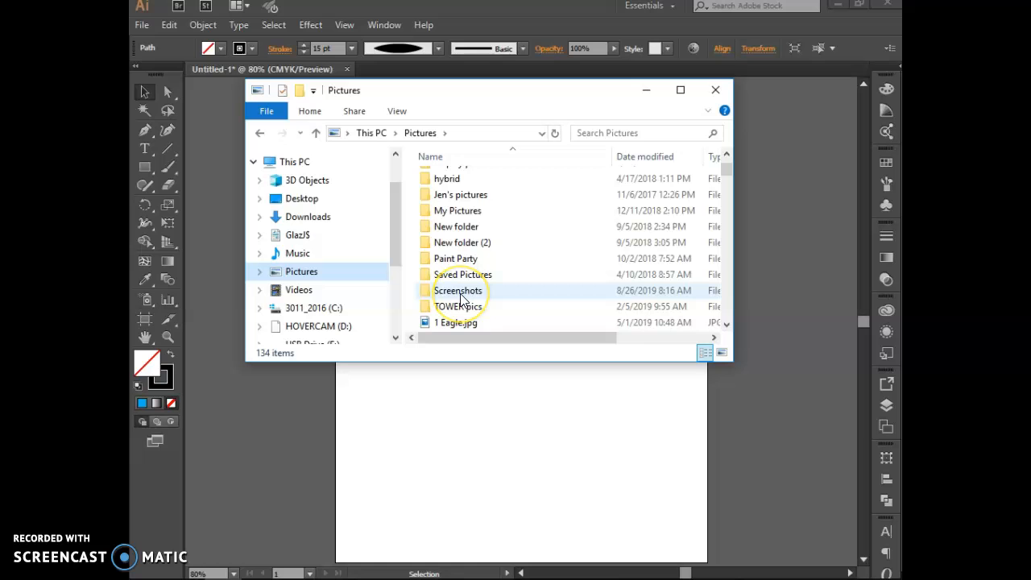
{"action": "double_click", "coordinate": [461, 293]}
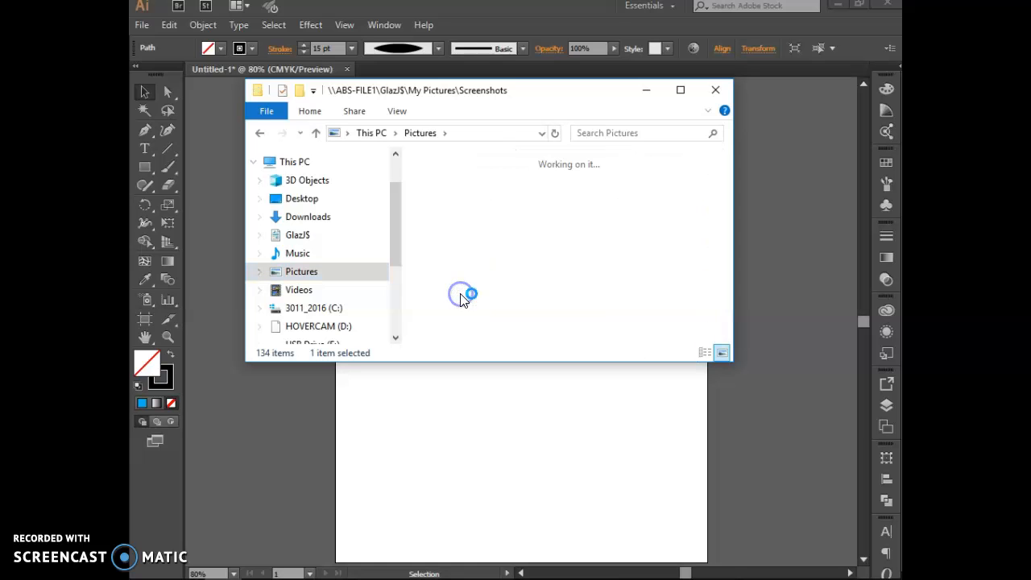
{"action": "left_click", "coordinate": [729, 168]}
{"action": "left_click_drag", "start_coordinate": [729, 172], "coordinate": [727, 329]}
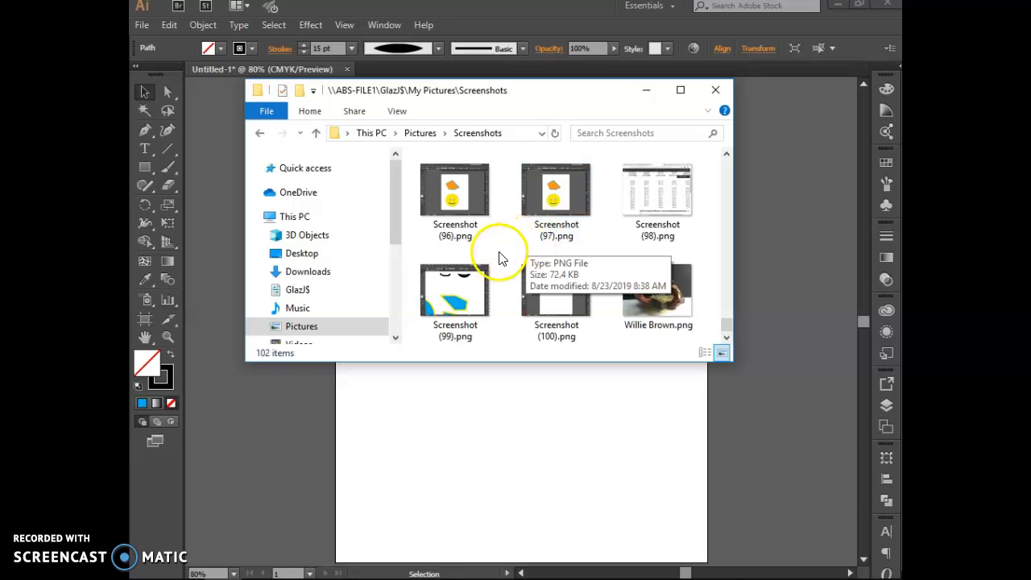
{"action": "left_click", "coordinate": [434, 414]}
{"action": "left_click", "coordinate": [472, 269]}
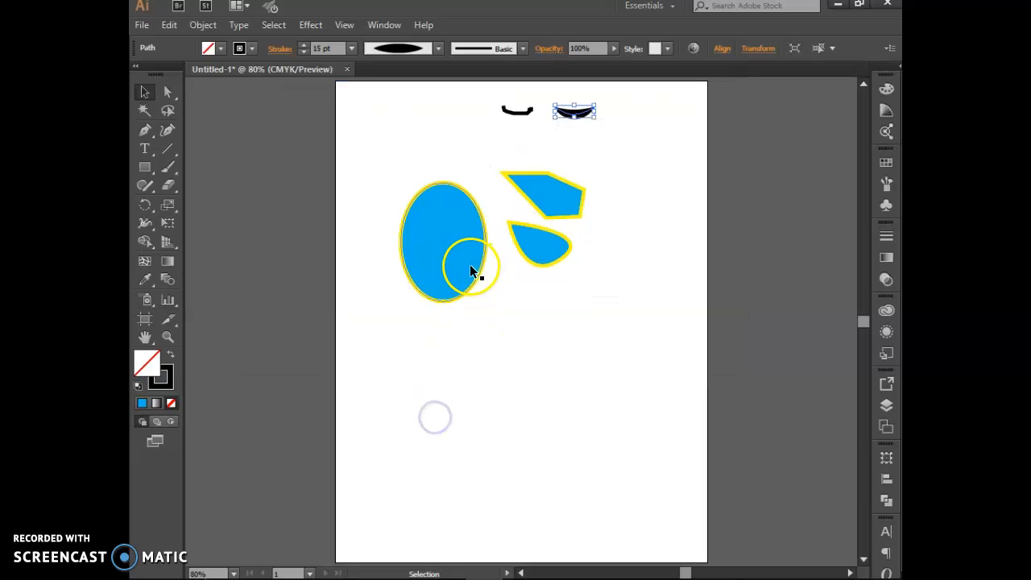